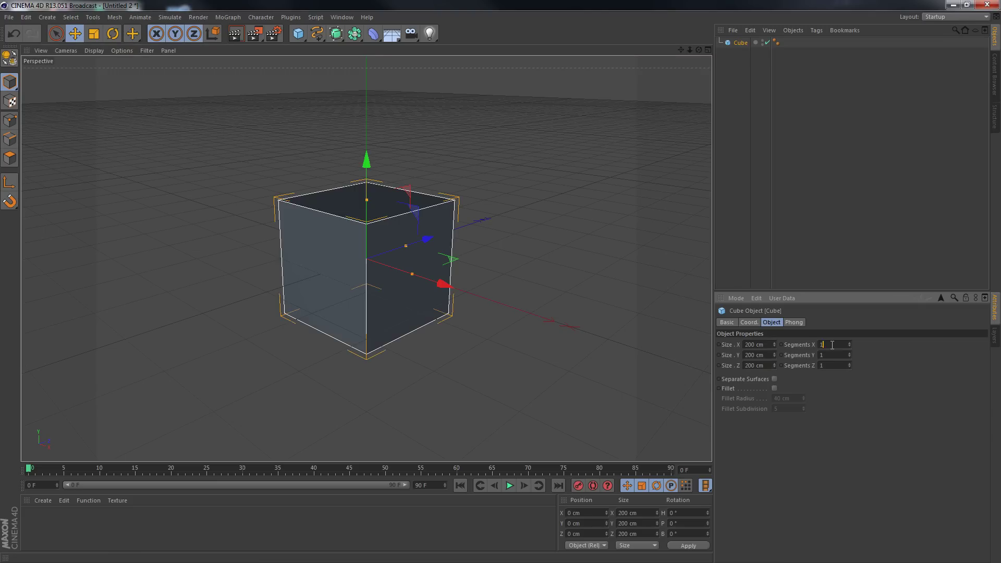
Give the cube 14 segments per side and convert it to an editable mesh.
key(F5)
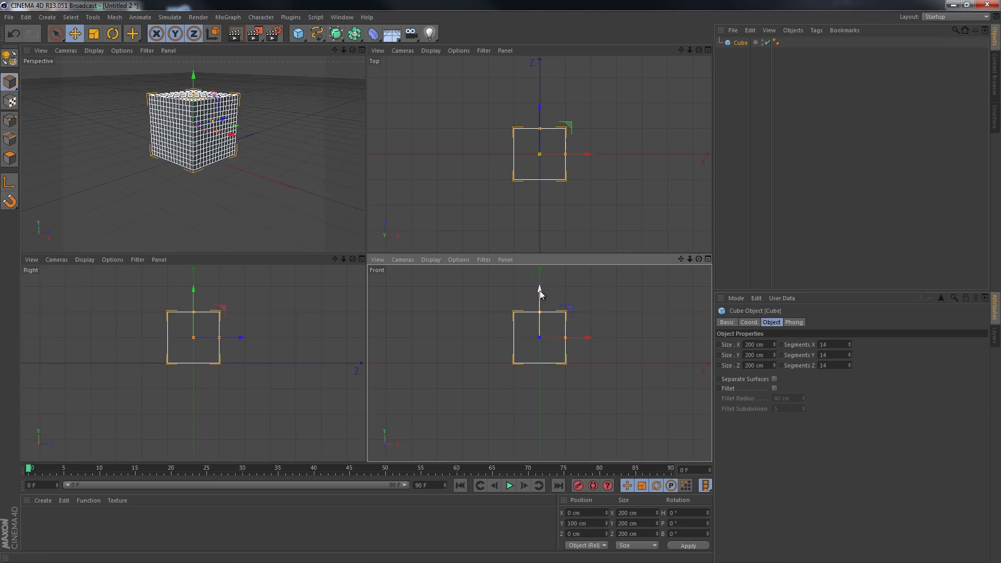
key(F1)
key(c)
key(ctrl+s)
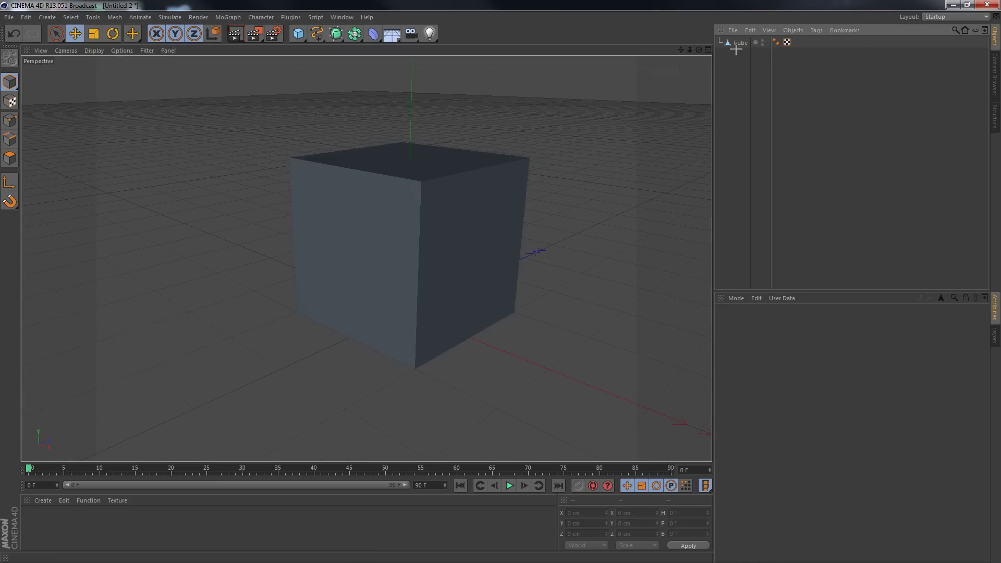
In polygon mode, deselect two vertical and two horizontal gap loops from the selection.
click(71, 18)
click(94, 85)
alt+drag(321, 175, 427, 146)
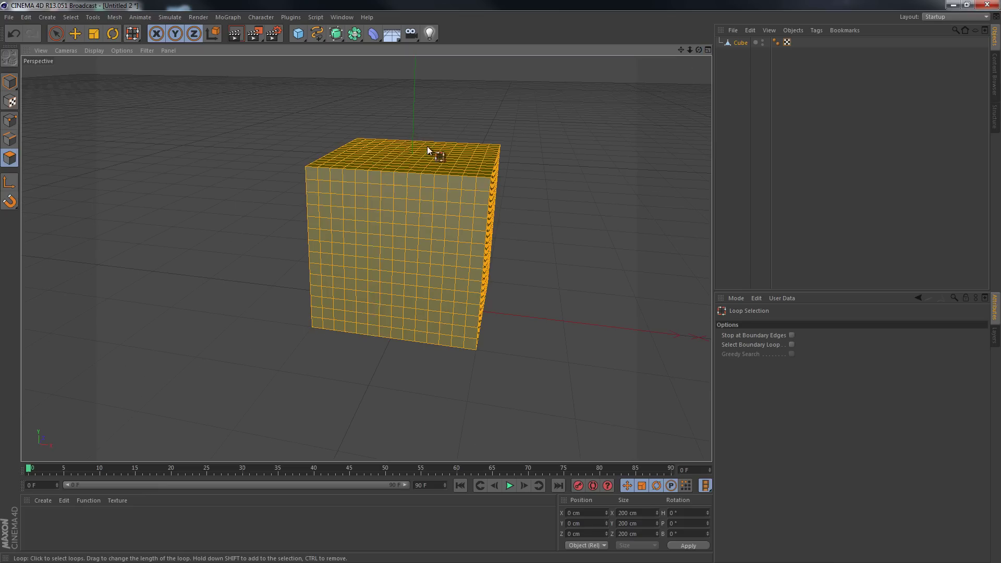
ctrl+click(364, 196)
ctrl+click(421, 197)
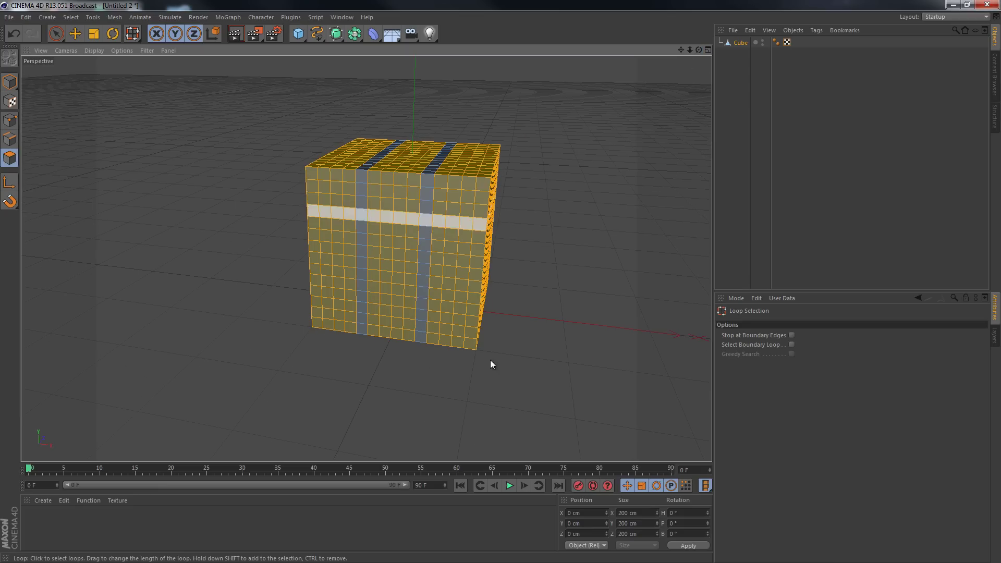
ctrl+click(476, 226)
ctrl+click(471, 276)
mouse_move(621, 161)
alt+mouse_down()
mouse_move(499, 283)
mouse_move(370, 189)
alt+mouse_up()
alt+drag(698, 61, 502, 281)
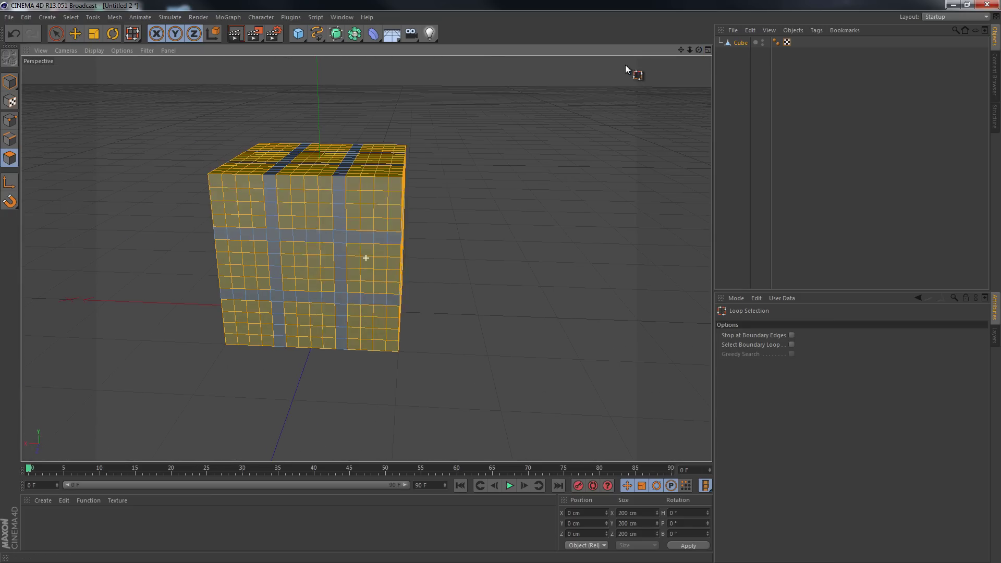
Extrude the selected tile polygons outward by 5 cm.
key(d)
click(773, 357)
key(Return)
drag(699, 49, 499, 281)
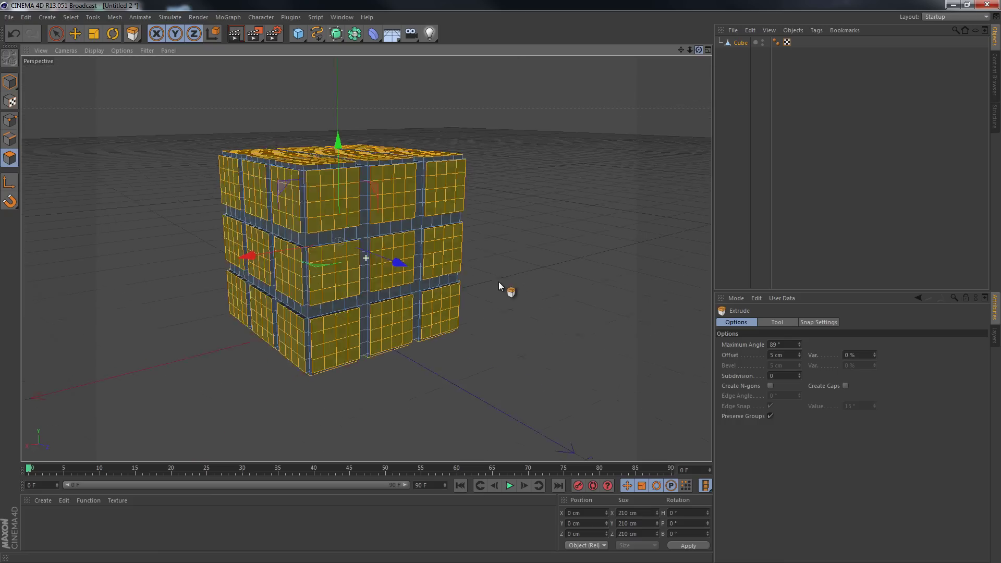
Loop-select the horizontal and vertical gap strips between the raised tiles.
click(71, 18)
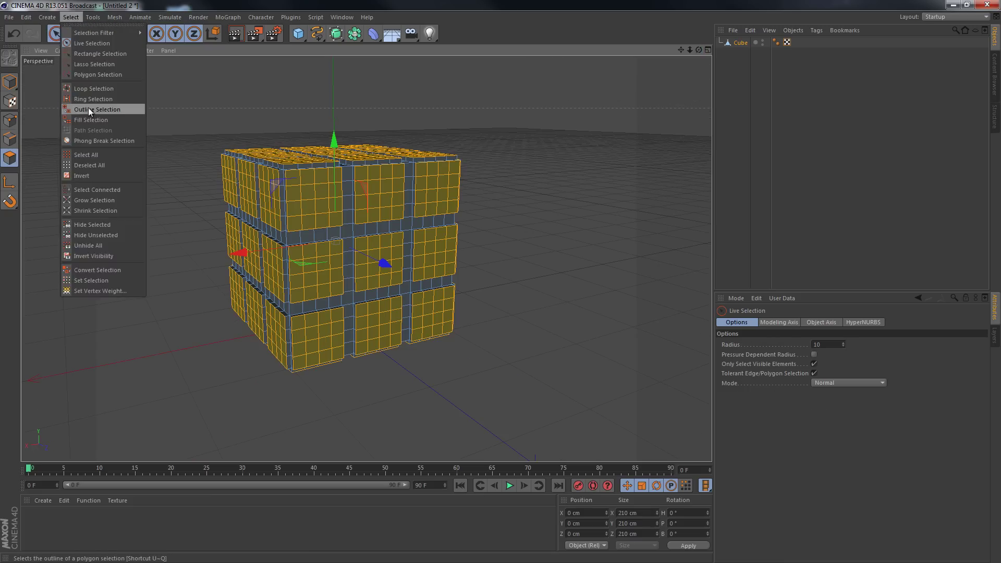
click(99, 96)
click(347, 214)
click(346, 193)
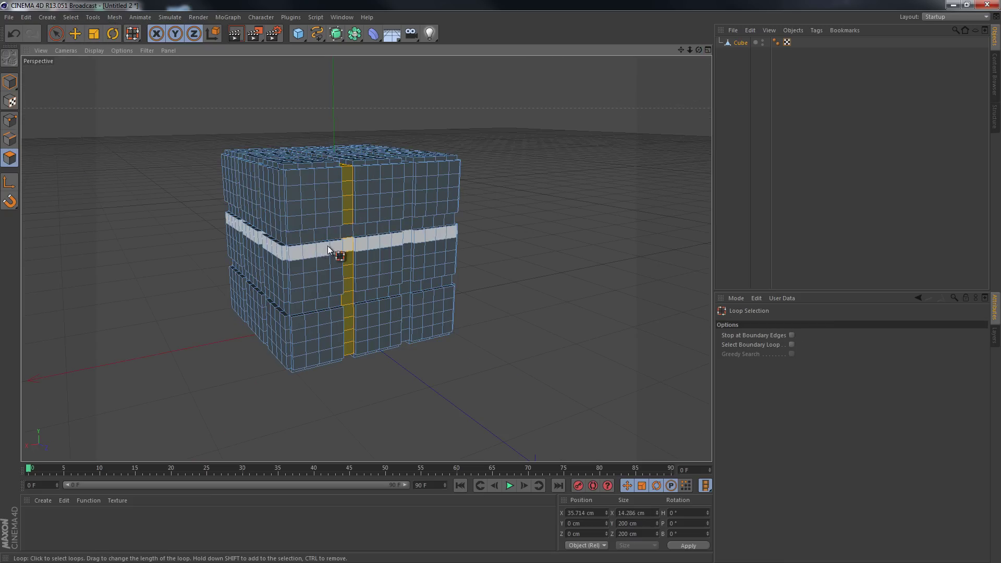
shift+click(323, 237)
shift+click(324, 300)
shift+click(407, 250)
alt+drag(364, 234, 406, 198)
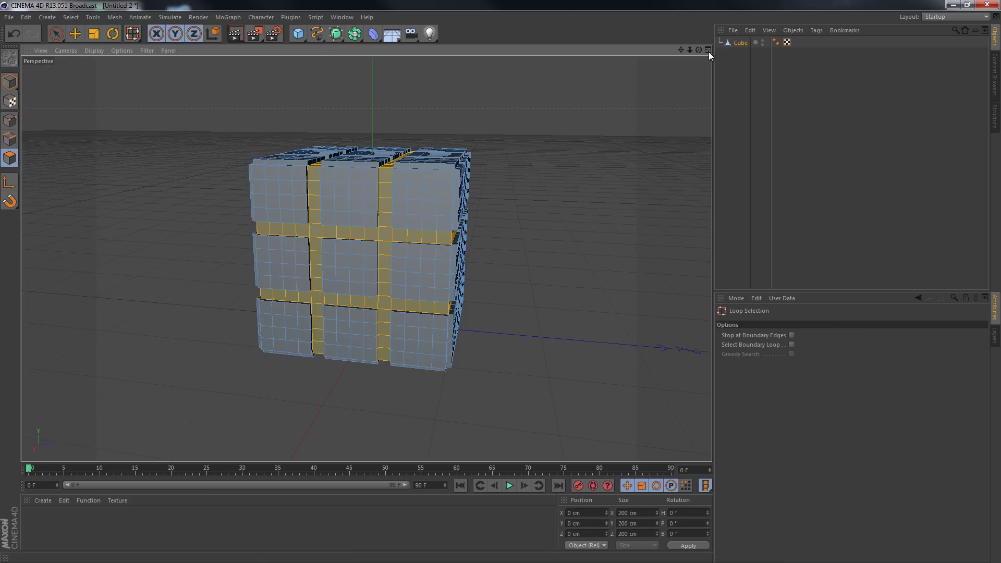
Create a black material named 'Black middle' and apply it to the cube.
alt+drag(516, 295, 411, 235)
key(ctrl+n)
right_click(414, 245)
double_click(33, 519)
text(Black middle)
drag(431, 109, 324, 109)
click(449, 68)
mouse_move(33, 518)
mouse_down()
mouse_move(365, 235)
mouse_move(417, 208)
mouse_up()
Paint-select the tile polygons on the cube's front face.
click(10, 158)
click(335, 217)
drag(335, 217, 375, 237)
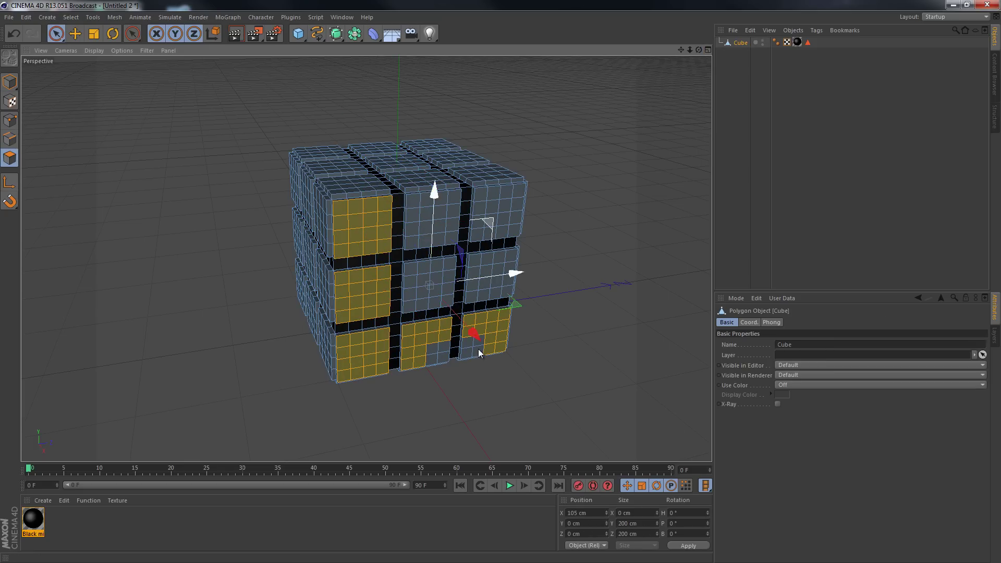
Loop-select the front face's middle column of tiles, orbiting around the cube.
alt+drag(647, 114, 428, 349)
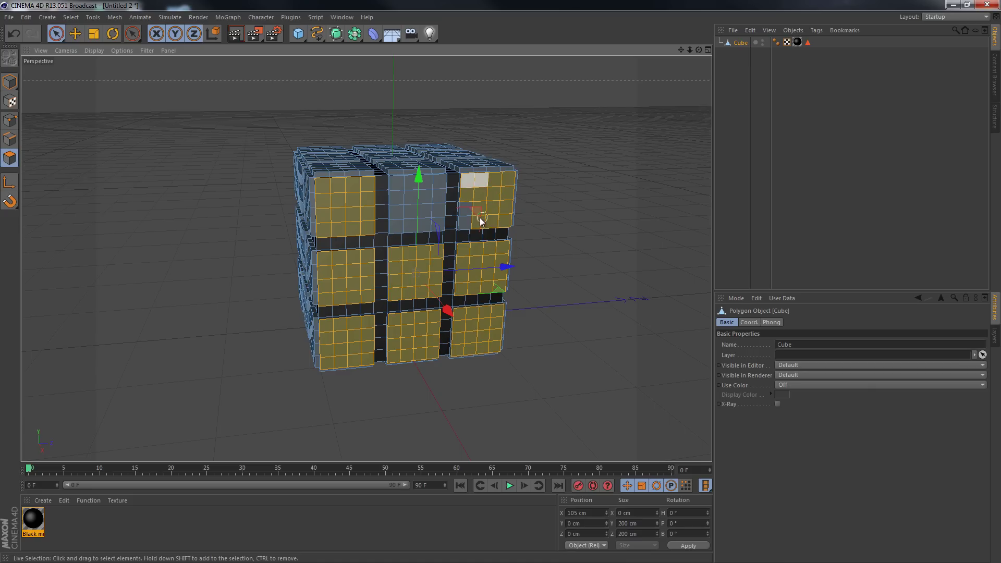
alt+drag(425, 225, 426, 291)
click(70, 17)
click(91, 84)
click(414, 288)
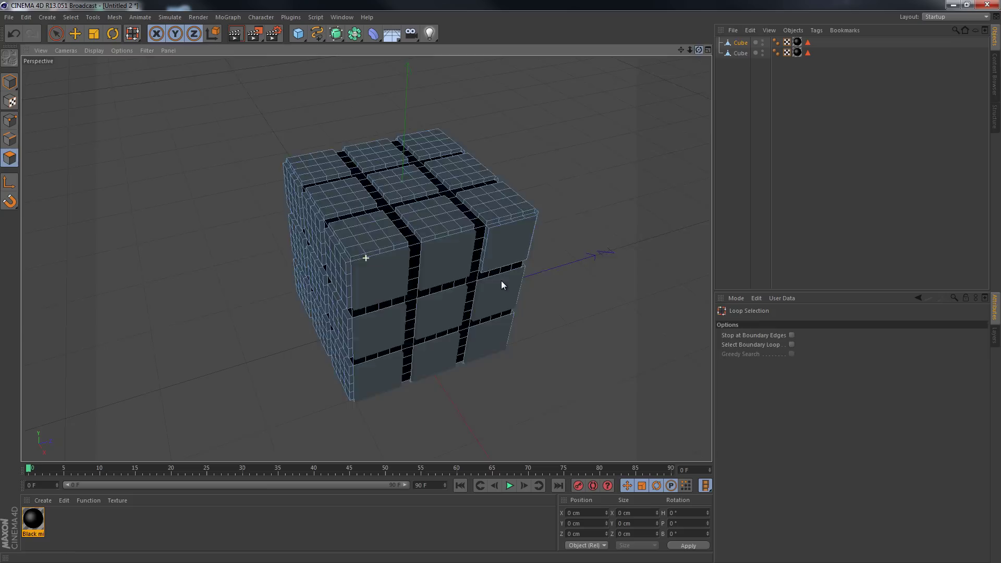
drag(454, 277, 529, 345)
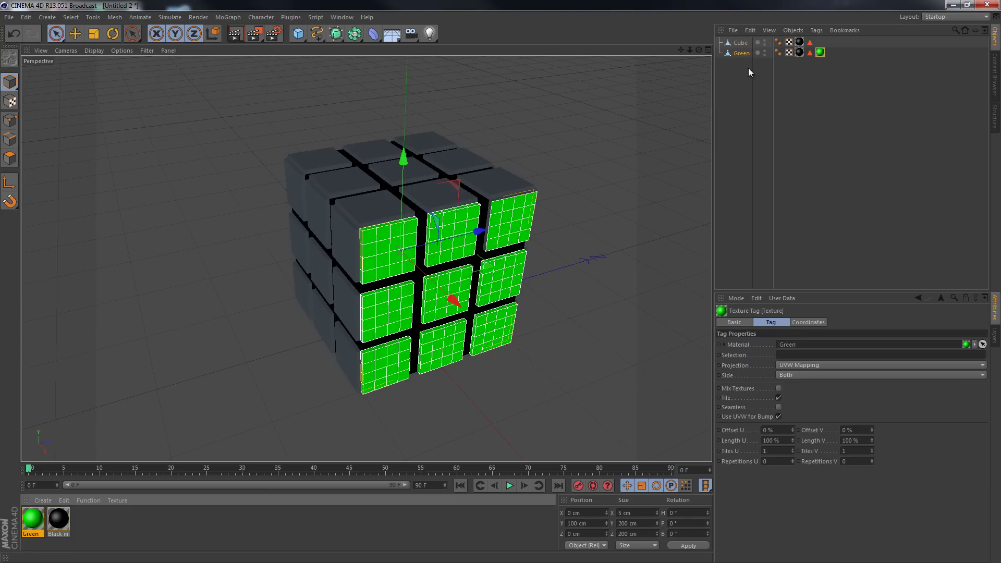
Paint-select the tile polygons on the next face in polygon mode.
click(10, 158)
drag(361, 176, 351, 243)
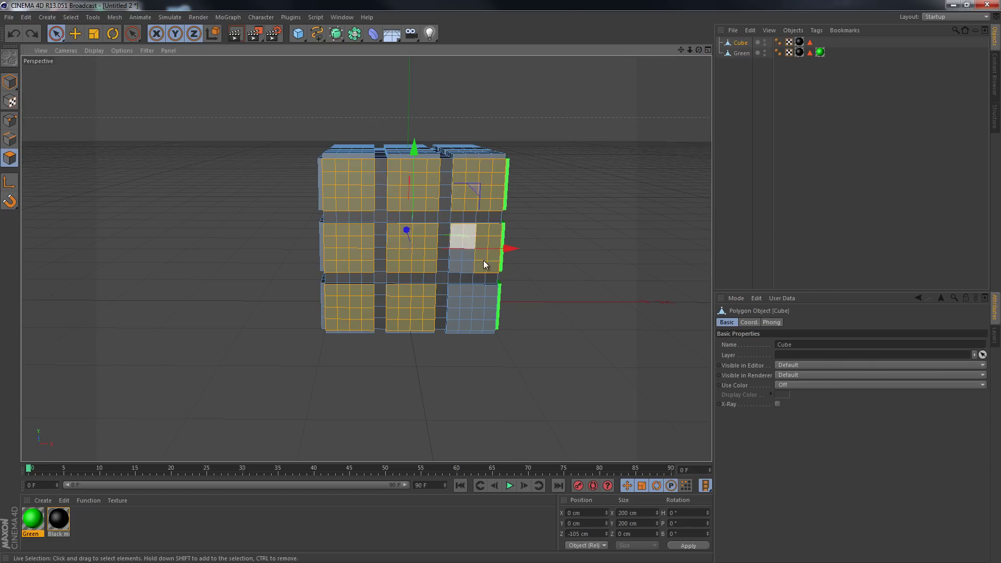
alt+drag(500, 283, 410, 224)
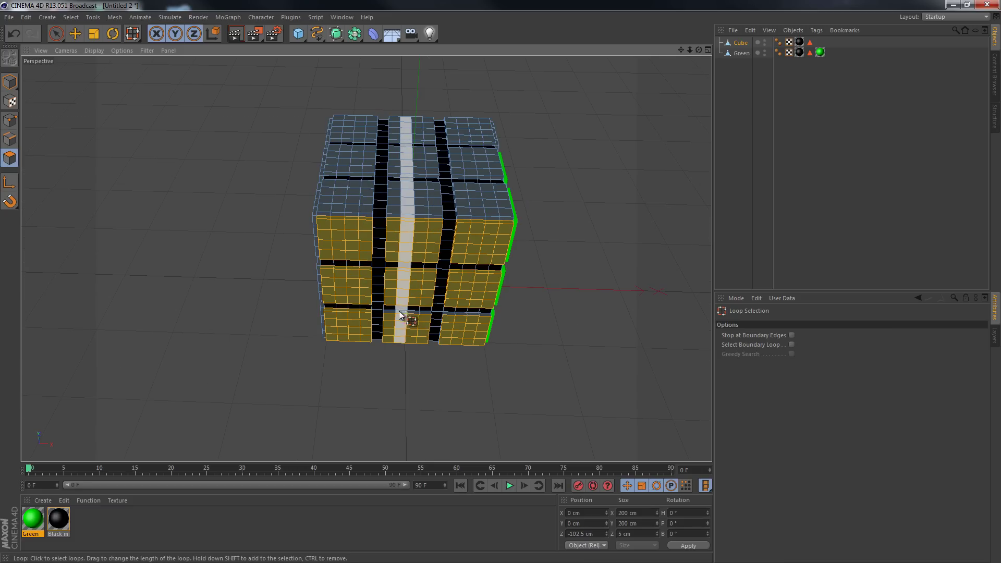
Split the selected tiles into a new object and apply a new red material (R 255).
right_click(353, 292)
click(384, 509)
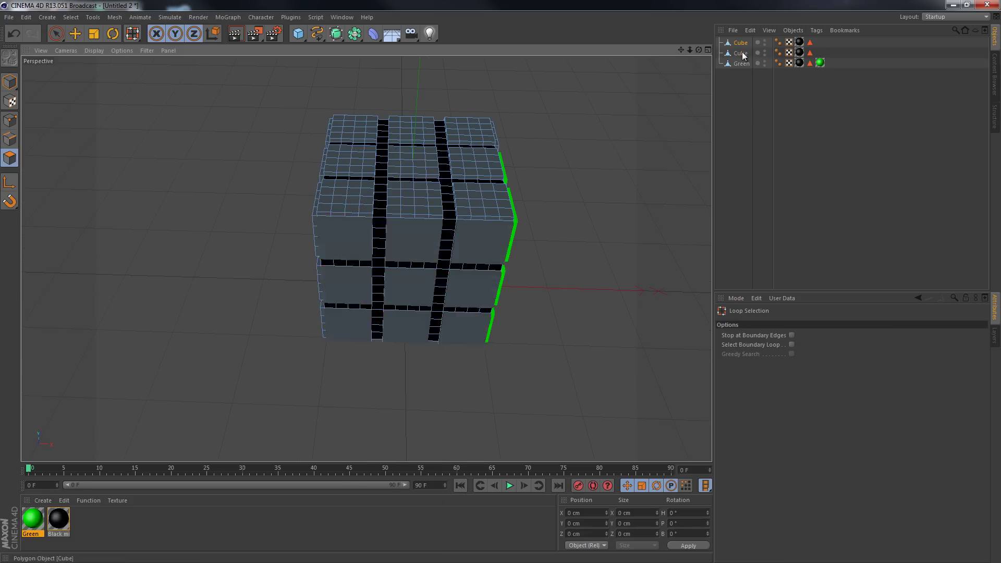
key(ctrl+n)
double_click(31, 524)
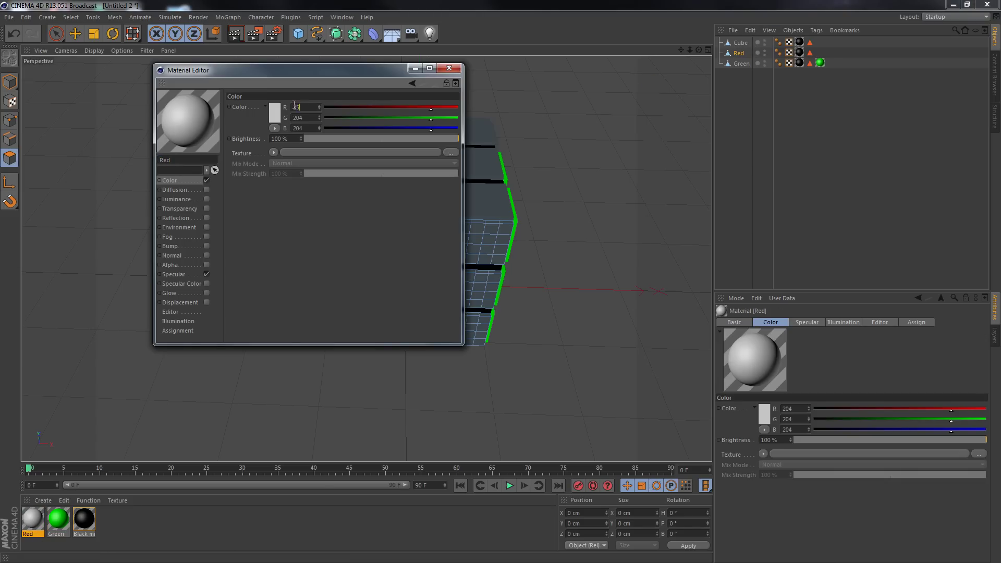
text(5)
key(Return)
click(449, 68)
mouse_move(33, 519)
mouse_down()
mouse_move(375, 251)
mouse_move(504, 286)
mouse_up()
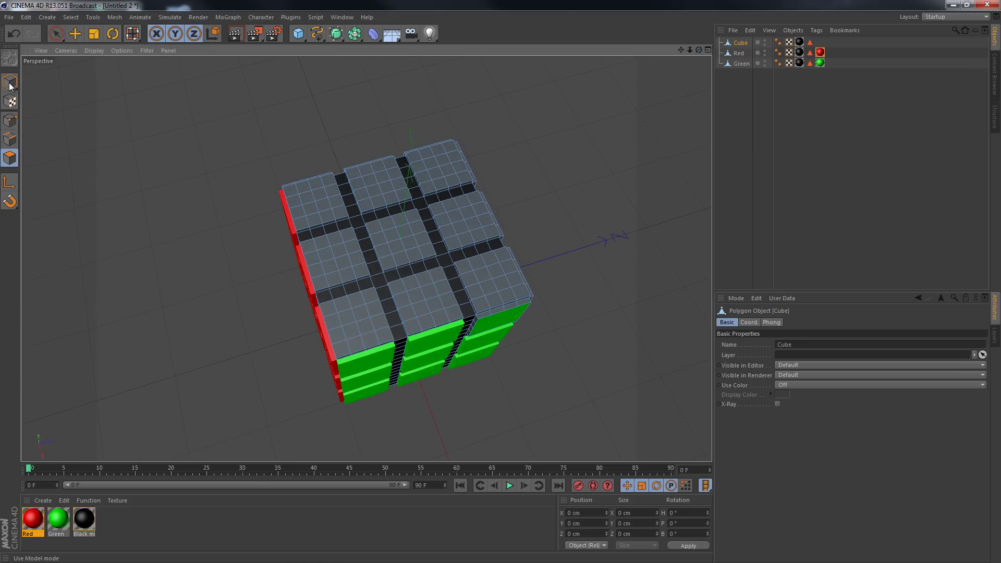
key(9)
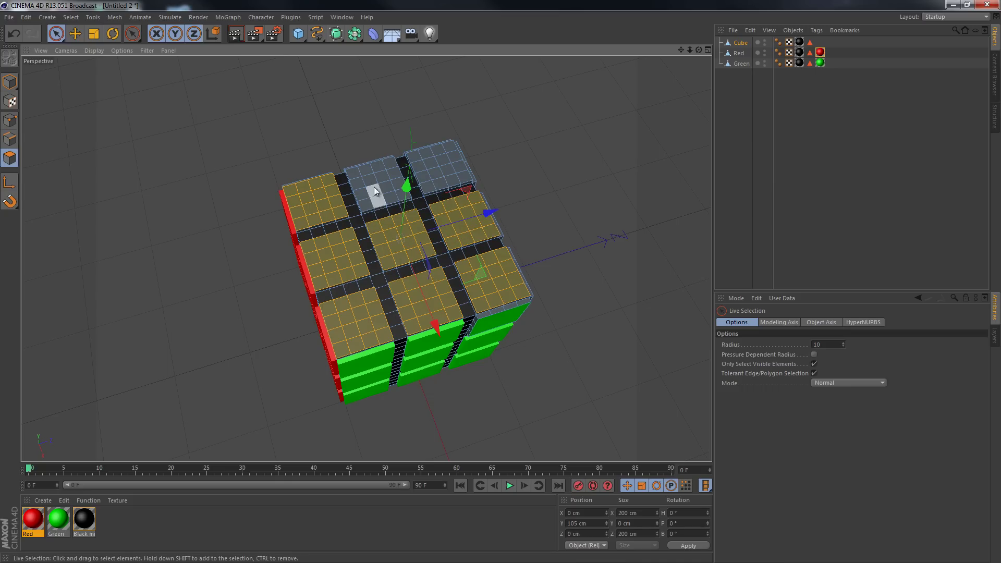
Loop-select the top face's tiles and split them off, redoing the split after undos.
alt+drag(533, 83, 285, 172)
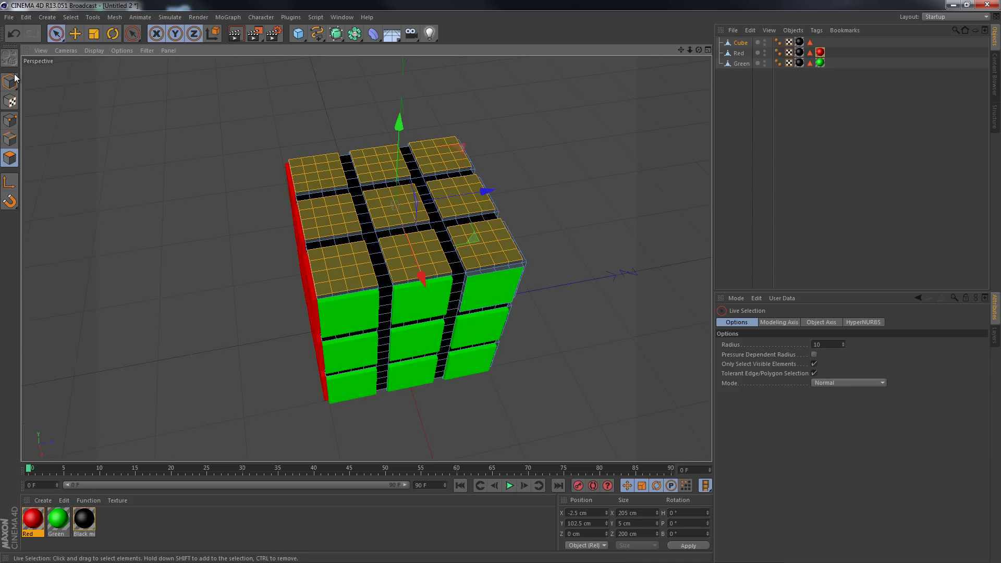
key(u)
key(l)
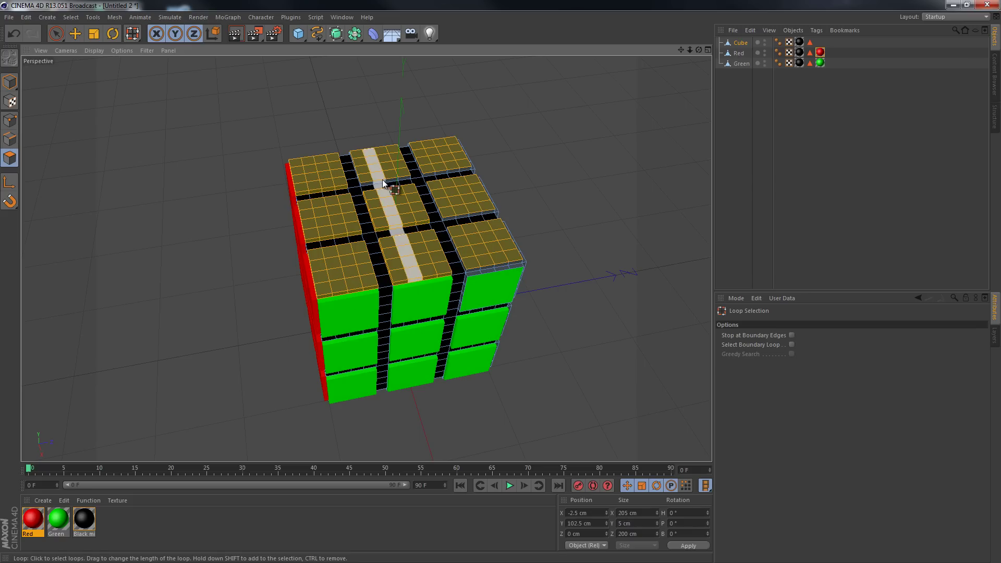
right_click(367, 275)
click(365, 488)
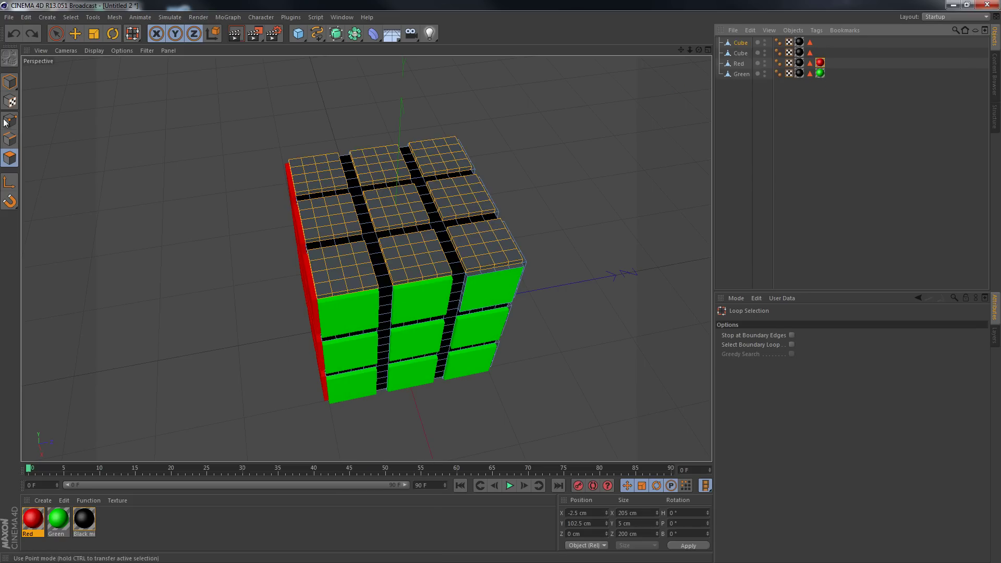
right_click(334, 500)
click(357, 159)
right_click(347, 503)
click(347, 502)
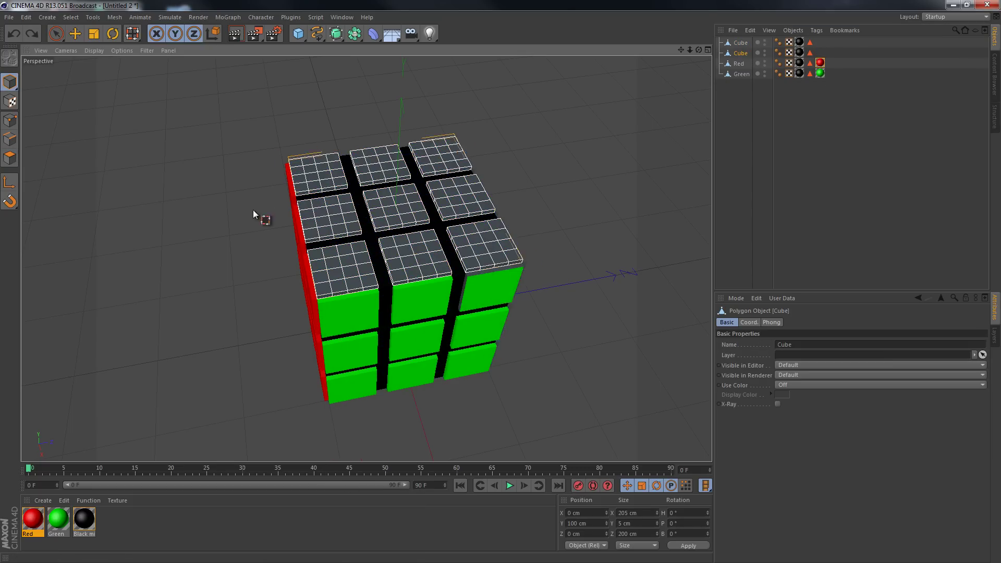
key(ctrl+z)
right_click(342, 216)
click(358, 500)
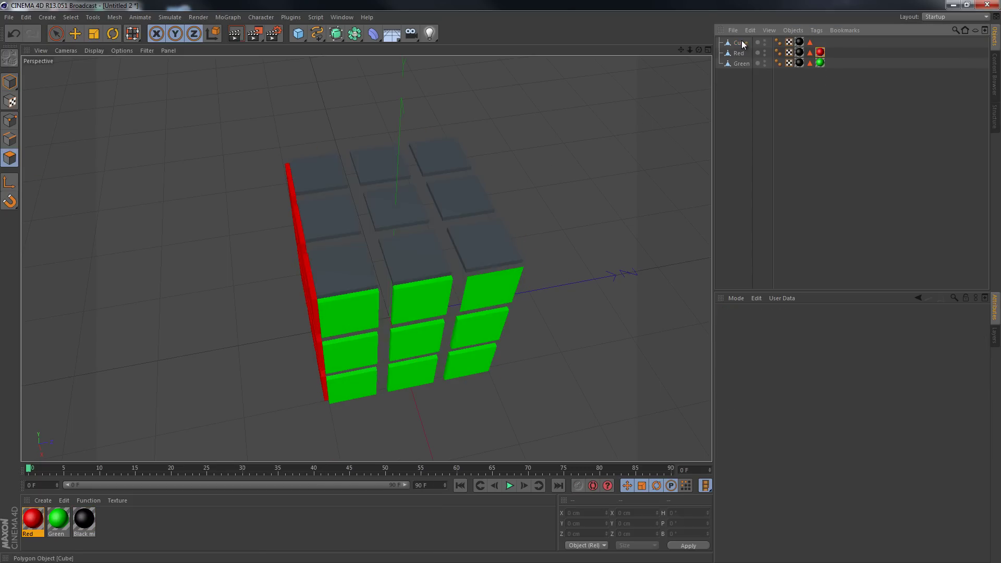
Give the split-off top-tile object's new material a yellow colour (255/255/0).
click(739, 53)
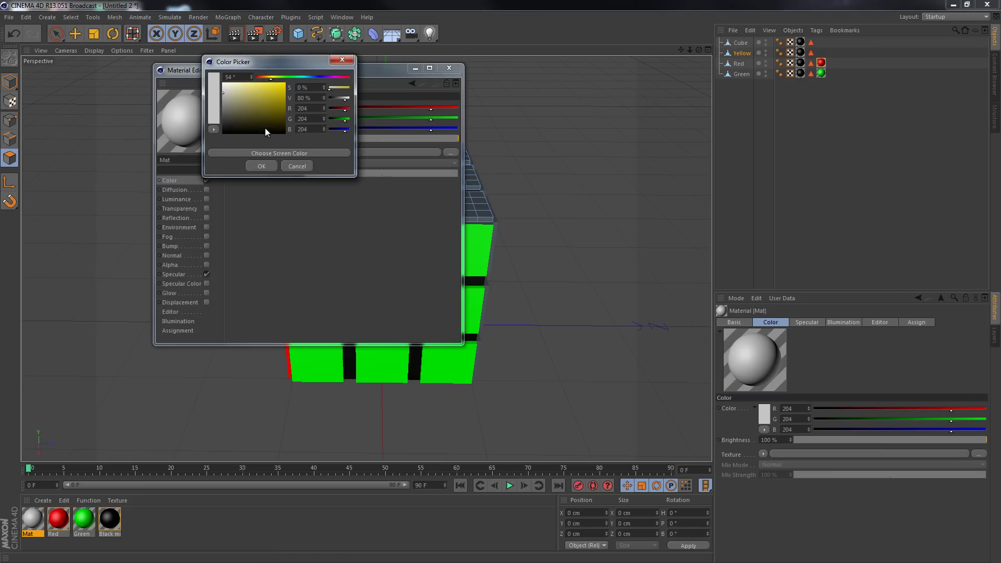
click(252, 115)
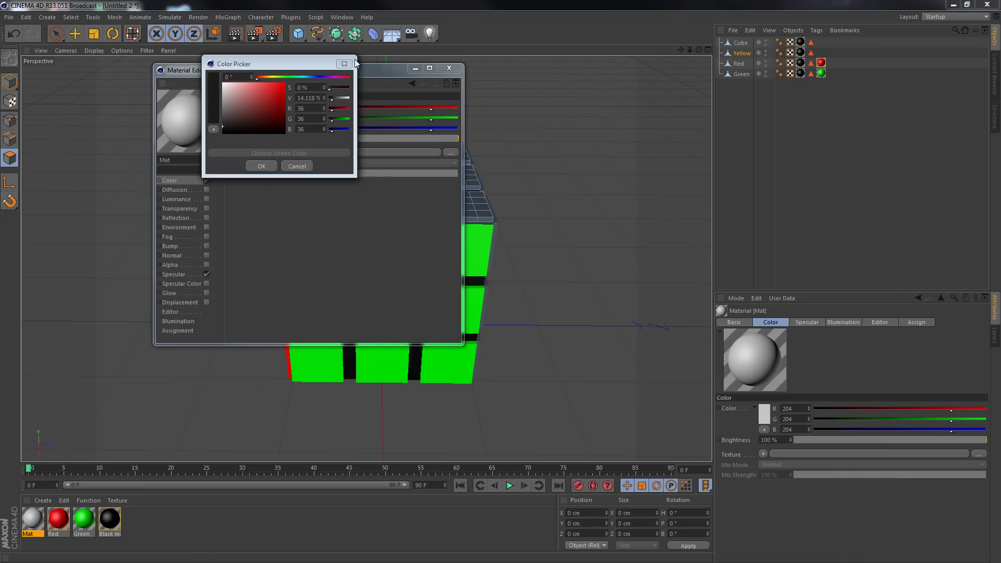
click(224, 228)
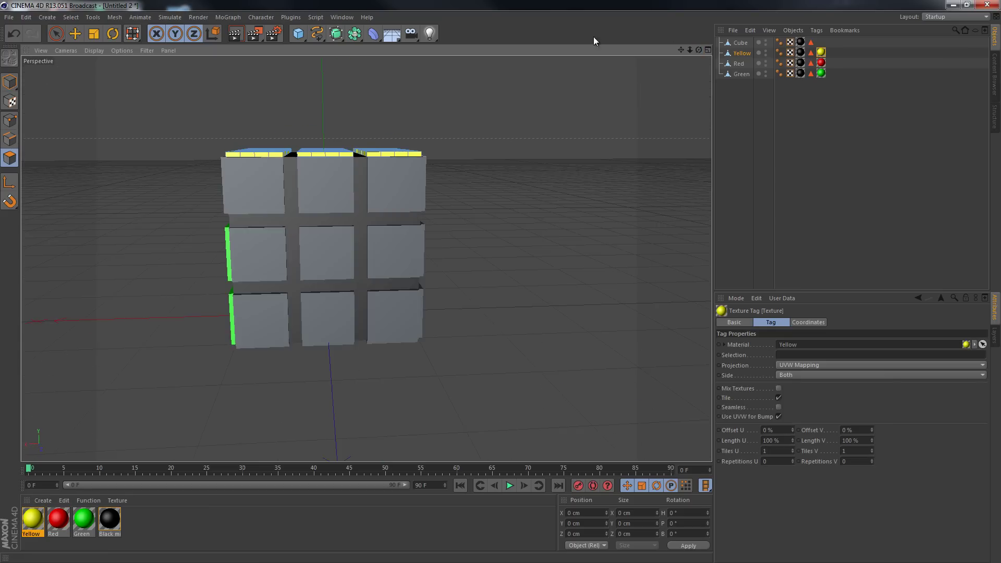
Loop-select a horizontal tile row on the grey face of the main cube.
drag(698, 50, 499, 279)
scroll(498, 280, up, 3)
click(70, 17)
click(96, 96)
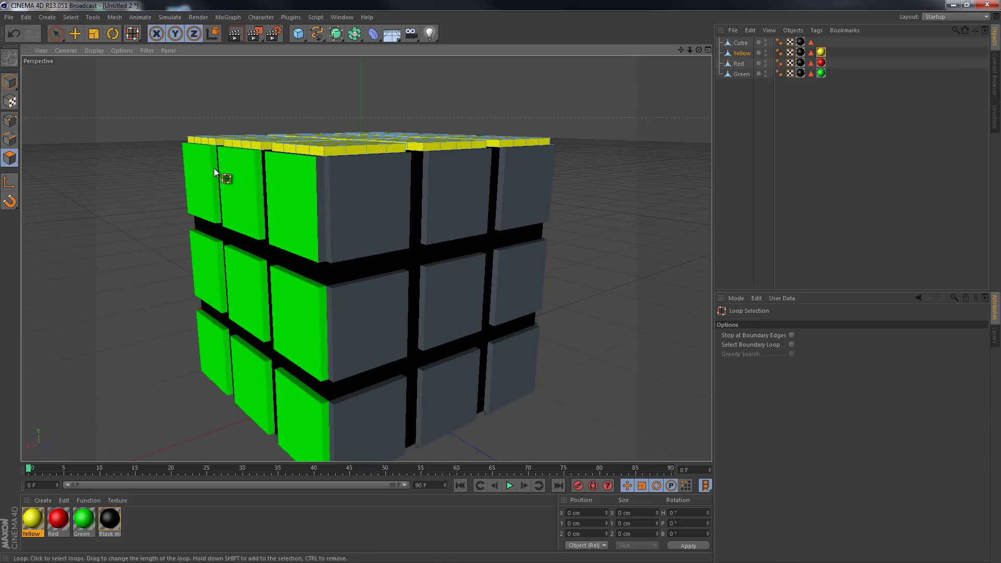
click(333, 197)
click(365, 194)
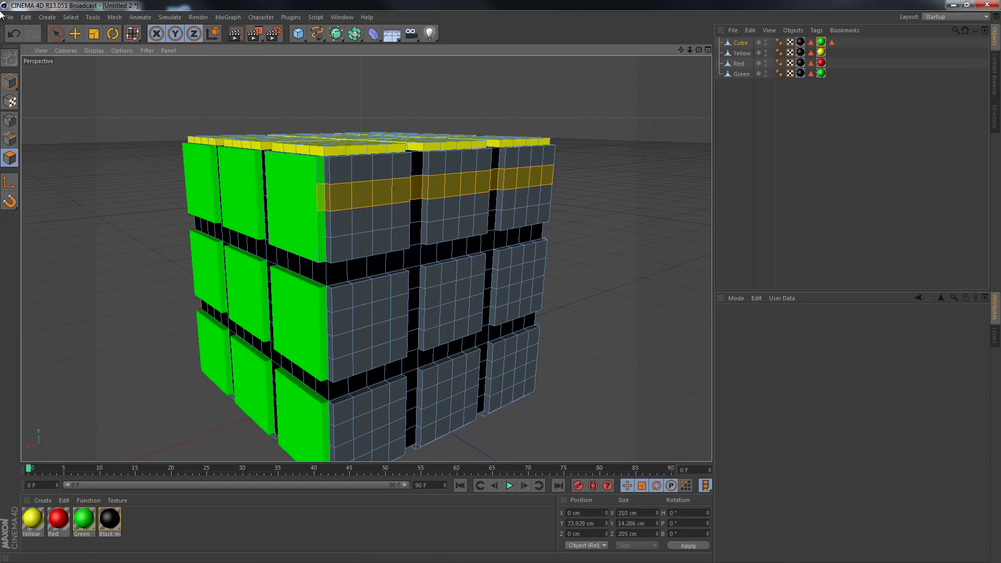
Paint- and loop-select the tile polygons on the grey face.
click(71, 17)
click(88, 50)
mouse_move(347, 179)
mouse_down()
mouse_move(372, 228)
mouse_move(502, 284)
mouse_up()
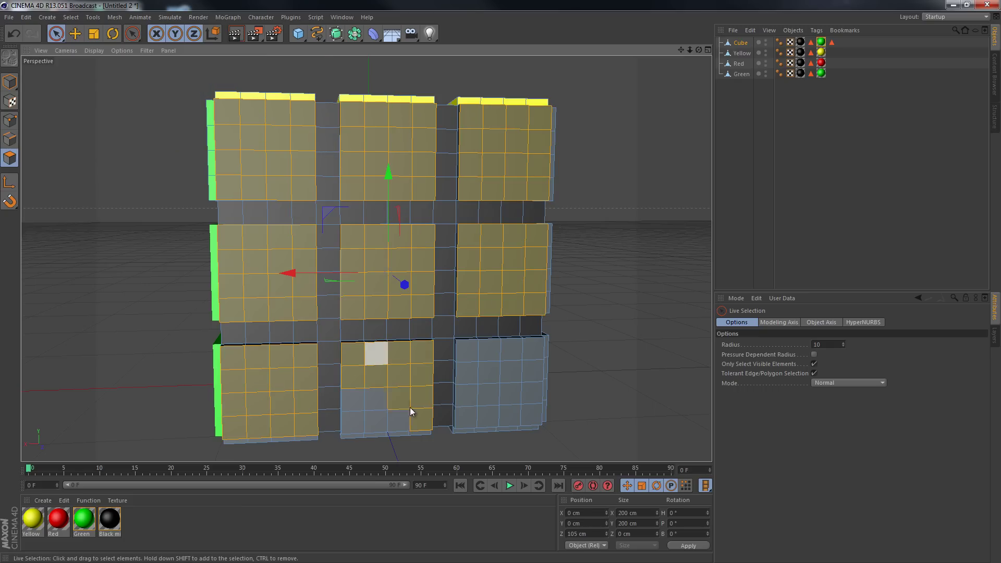
mouse_move(521, 360)
alt+mouse_down()
mouse_move(501, 281)
mouse_move(76, 97)
alt+mouse_up()
click(71, 17)
click(92, 86)
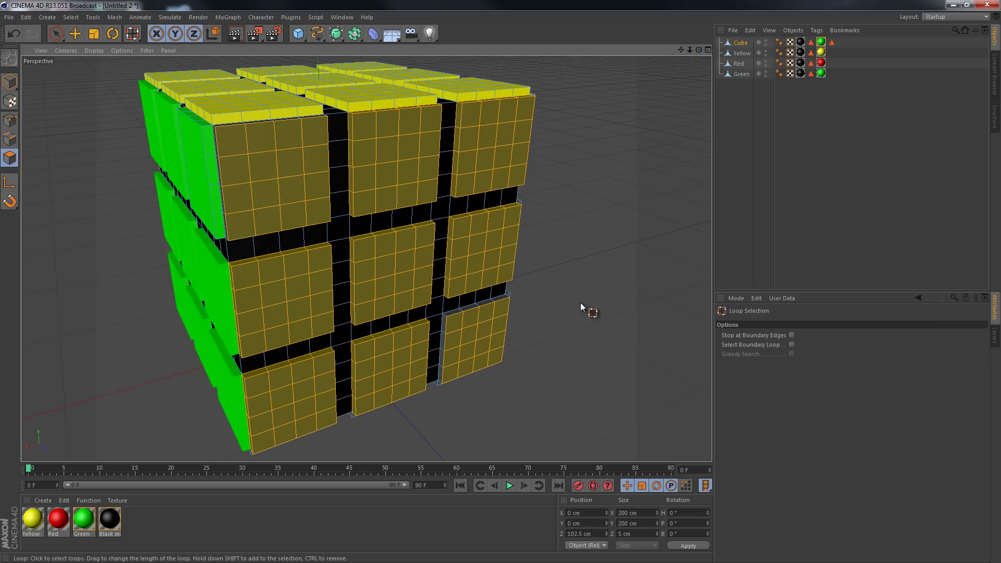
drag(698, 50, 500, 282)
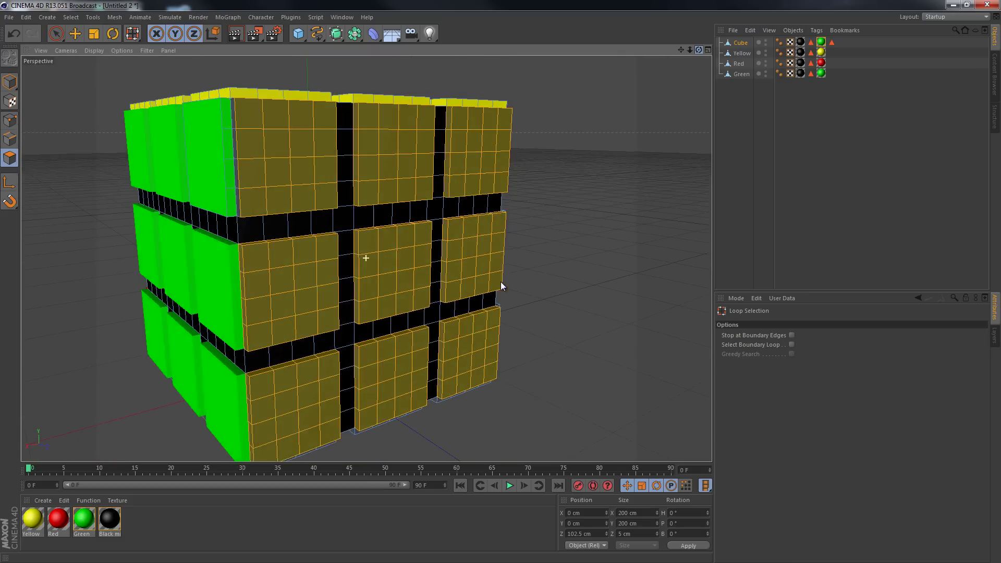
Split those tiles into an object named 'White' and apply a new white material.
right_click(302, 148)
click(323, 487)
double_click(741, 52)
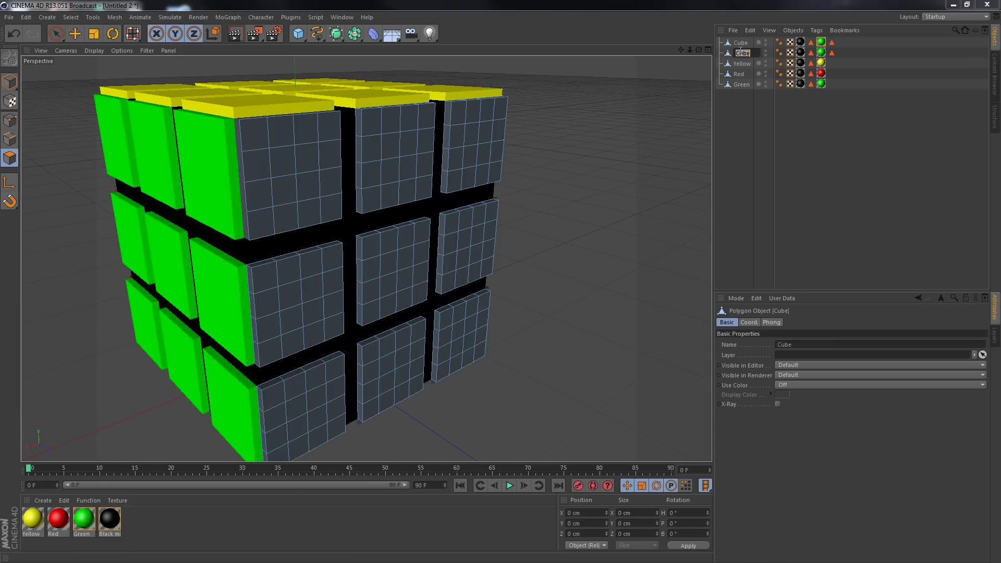
text(White)
key(Return)
double_click(208, 522)
double_click(32, 519)
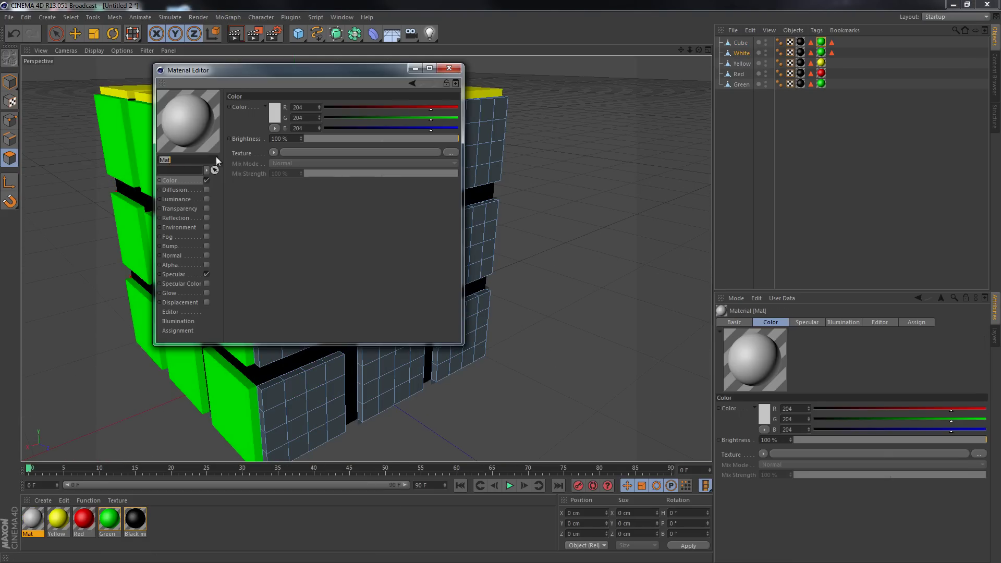
click(449, 68)
drag(32, 519, 245, 239)
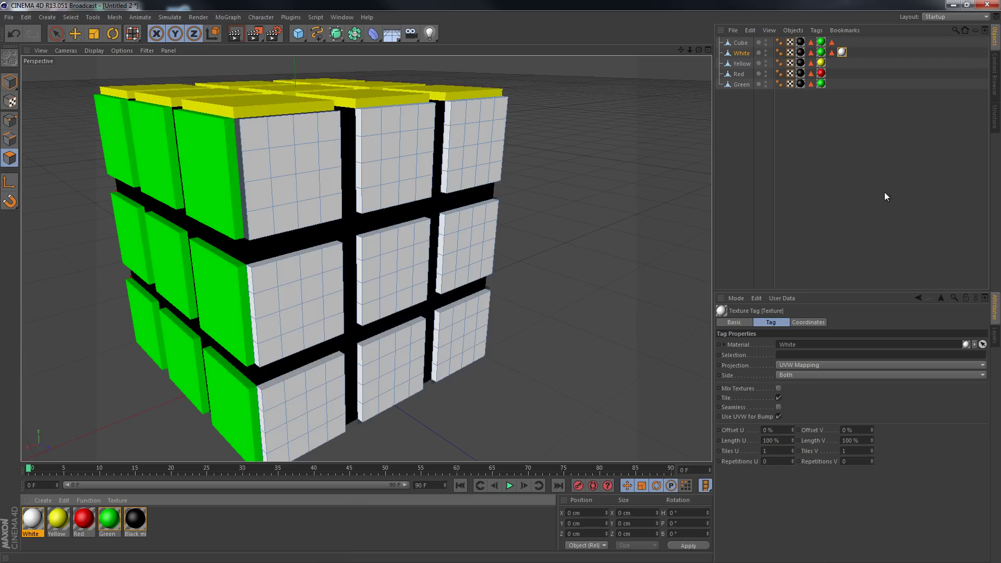
mouse_move(501, 282)
alt+mouse_down()
mouse_move(684, 48)
mouse_move(714, 50)
alt+mouse_up()
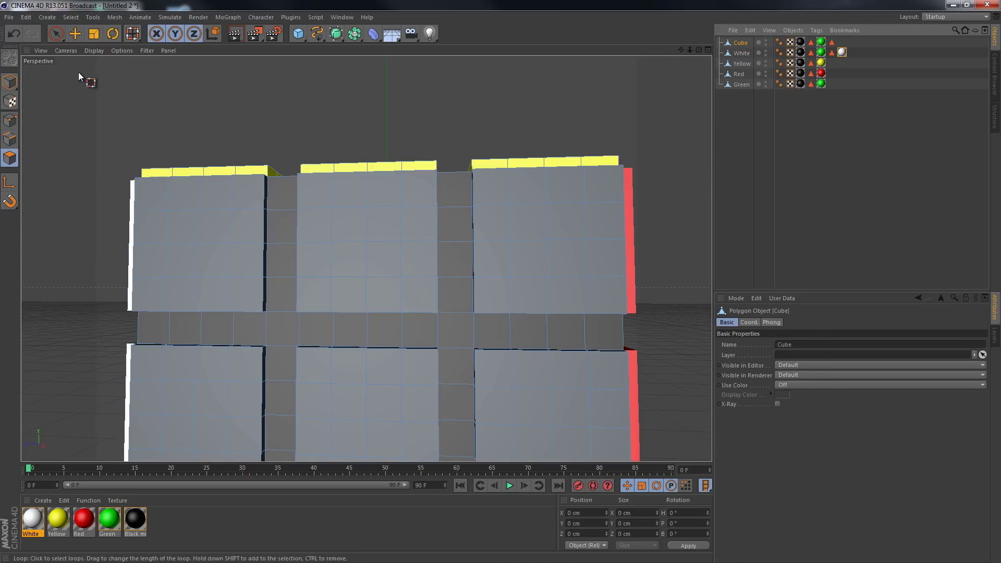
Brush-select the top, middle and bottom tile rows of the opposite face.
click(191, 233)
key(space)
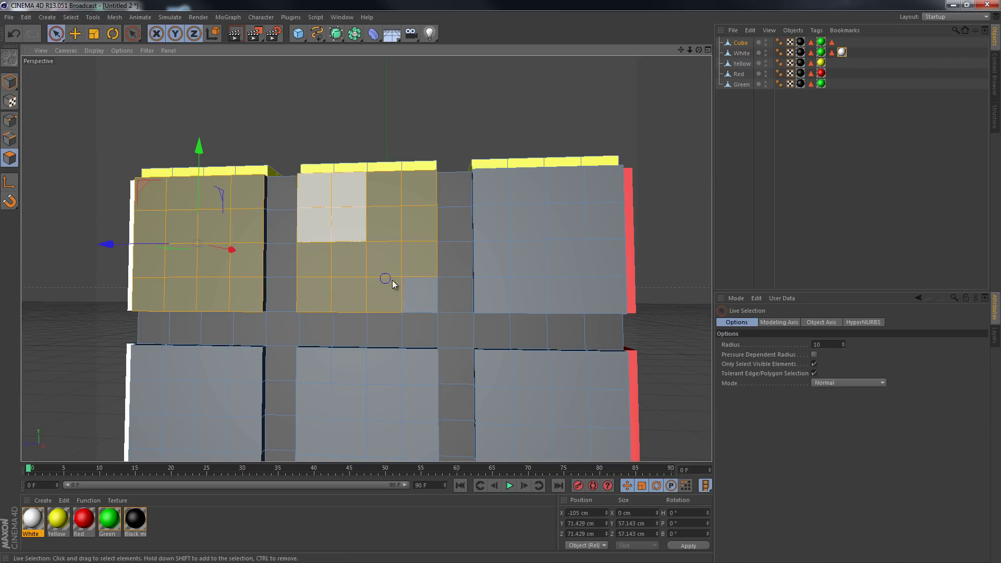
shift+drag(392, 280, 589, 214)
alt+right_drag(581, 289, 288, 97)
shift+drag(279, 240, 512, 233)
shift+drag(511, 416, 422, 366)
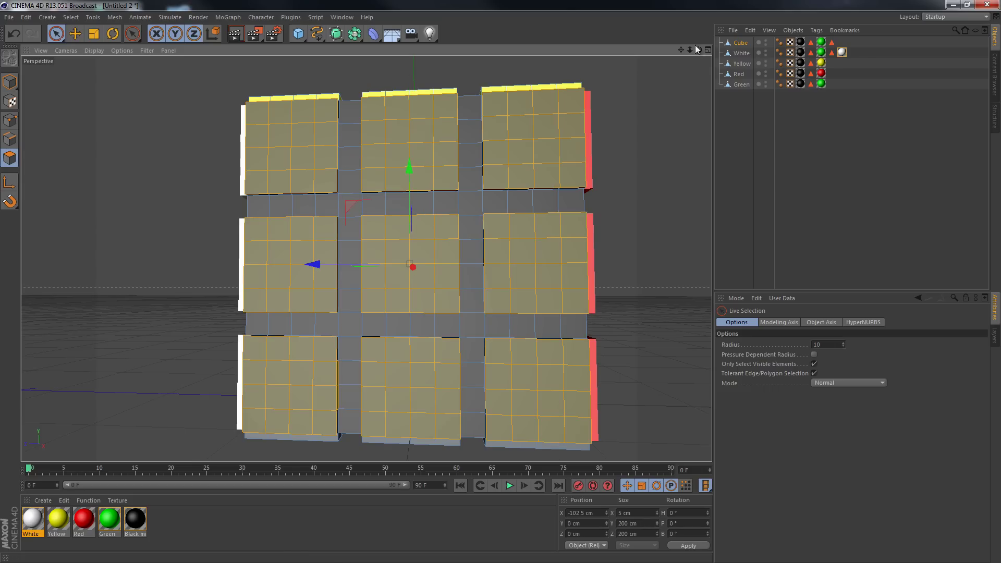
drag(696, 49, 652, 79)
click(70, 17)
click(88, 86)
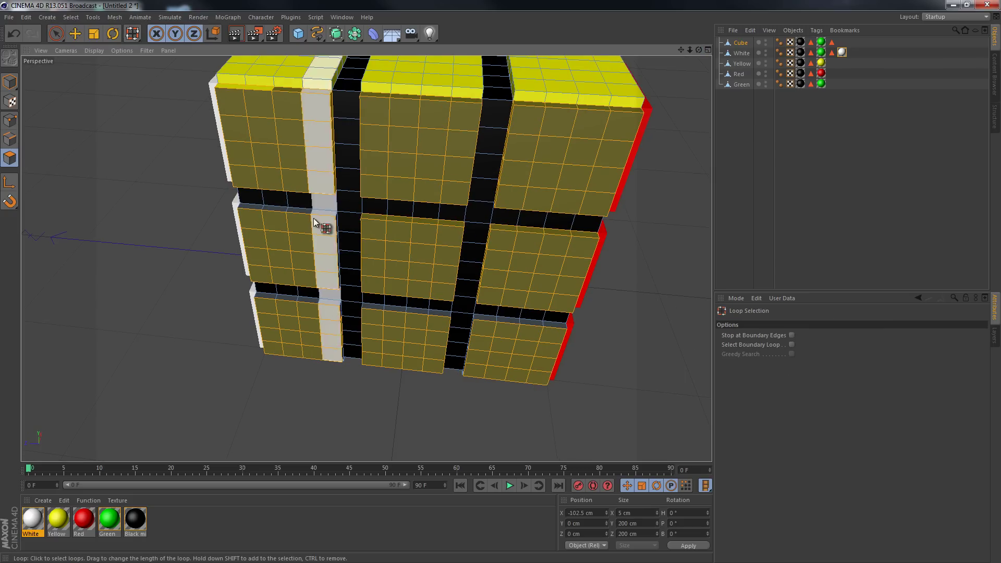
Clone those tiles into an object named 'Blue' with a new Blue material (0,0,255).
right_click(554, 133)
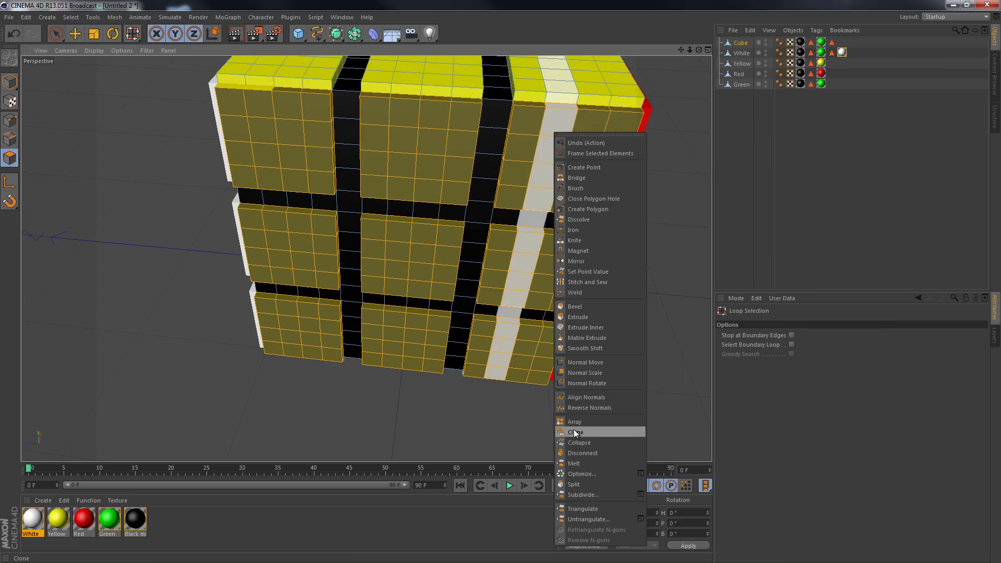
click(575, 432)
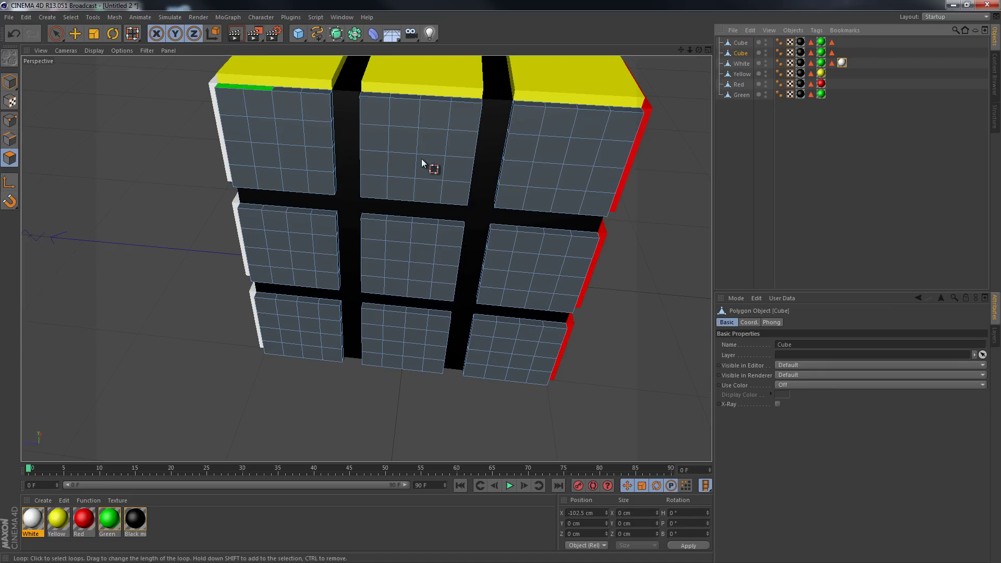
key(Return)
double_click(171, 160)
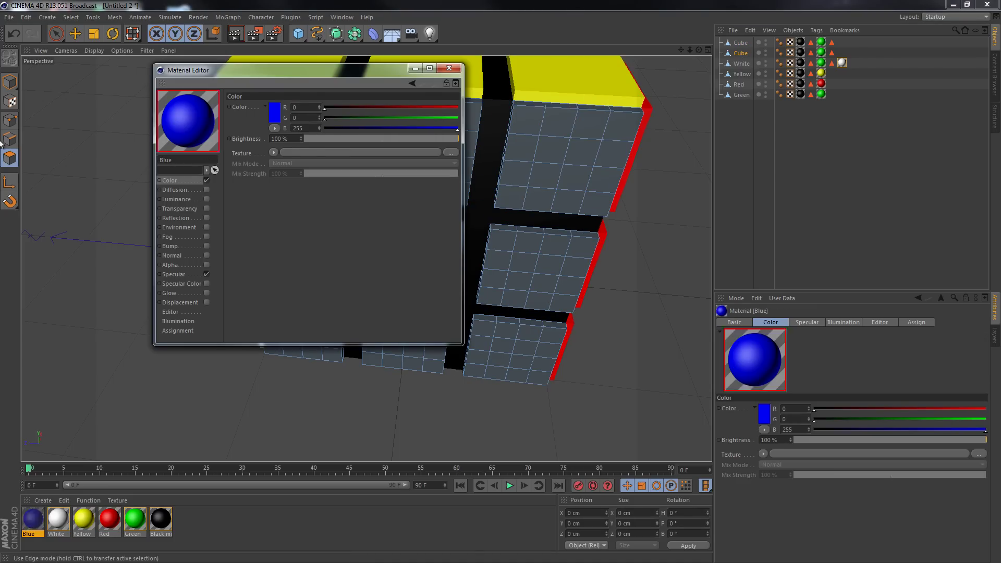
text(Blue)
click(449, 67)
drag(33, 519, 739, 54)
text(Blue)
key(Return)
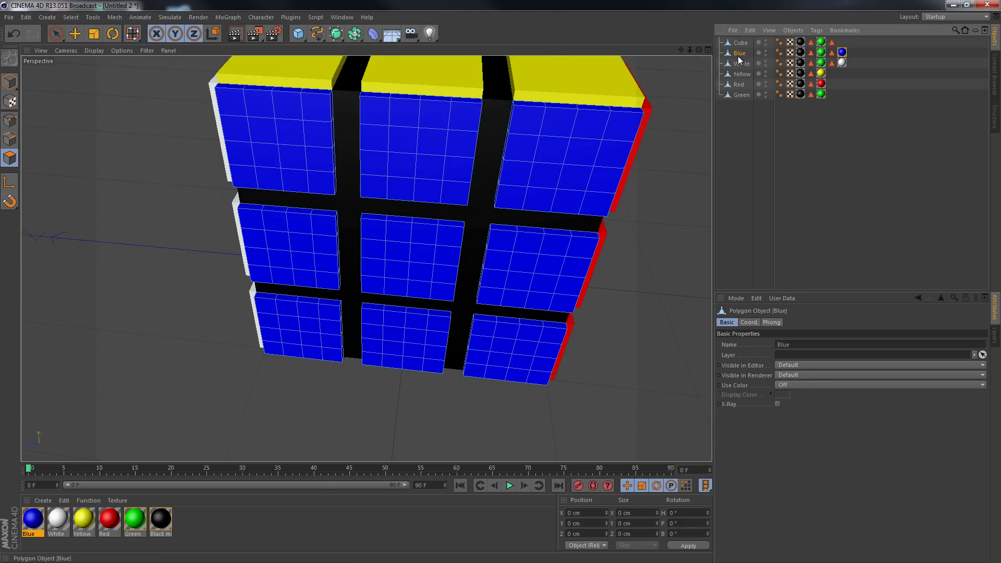
mouse_move(469, 261)
alt+mouse_down()
mouse_move(502, 278)
mouse_move(521, 307)
mouse_move(636, 79)
mouse_move(43, 176)
alt+mouse_up()
Select the cube's bottom-face tiles, adding a loop of bottom tiles from a low view.
click(740, 42)
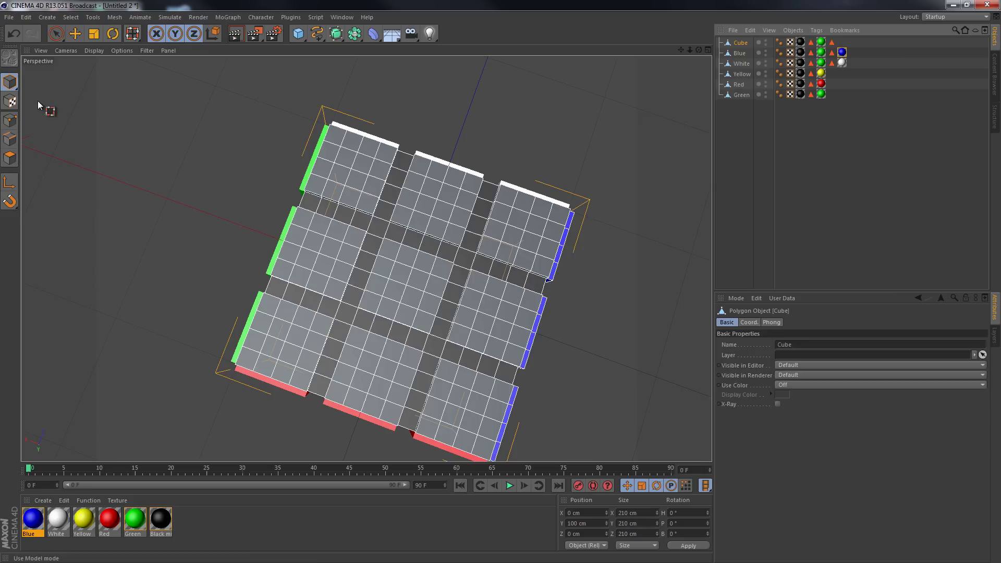
key(9)
drag(342, 151, 378, 174)
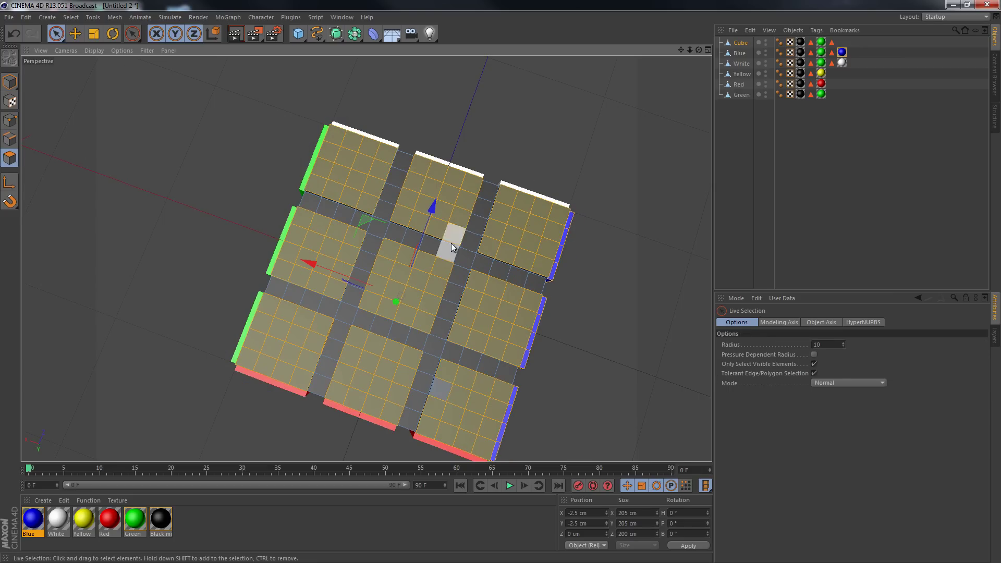
mouse_move(489, 243)
alt+mouse_down()
mouse_move(505, 282)
mouse_move(348, 332)
alt+mouse_up()
key(u)
key(l)
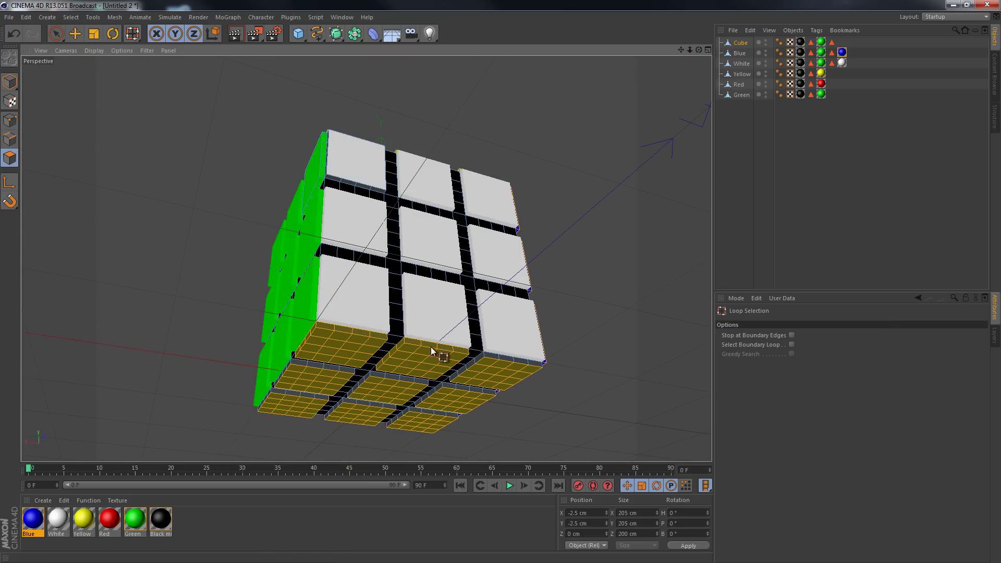
shift+click(369, 377)
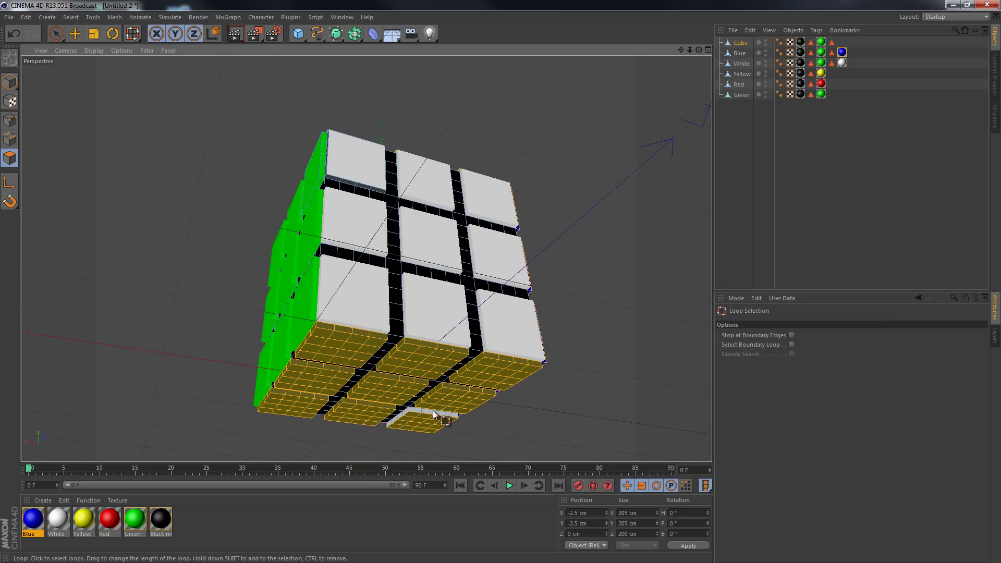
Split the selected bottom tiles into their own object and rename it.
right_click(423, 154)
click(440, 496)
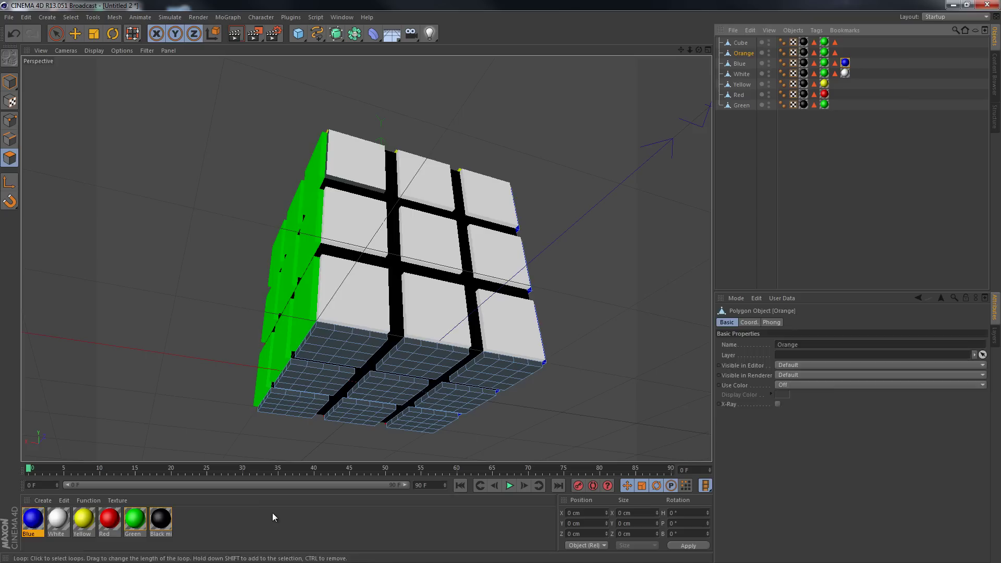
double_click(273, 519)
Create a new material named Orange with an orange colour.
double_click(32, 519)
text(Orange)
key(Return)
click(275, 113)
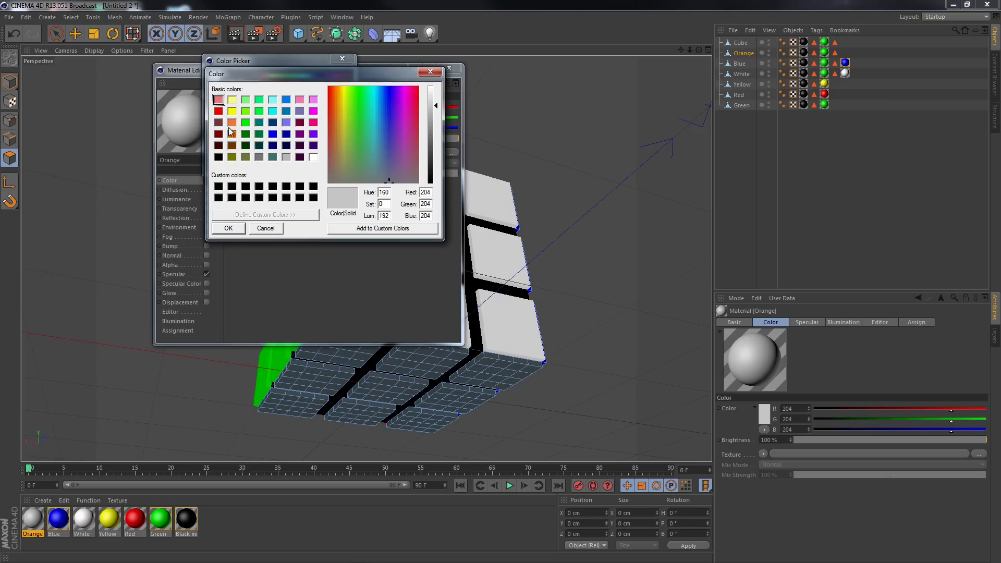
click(228, 227)
click(268, 161)
click(449, 67)
Apply the Orange material to the bottom tiles and orbit back to the front view.
drag(33, 519, 417, 375)
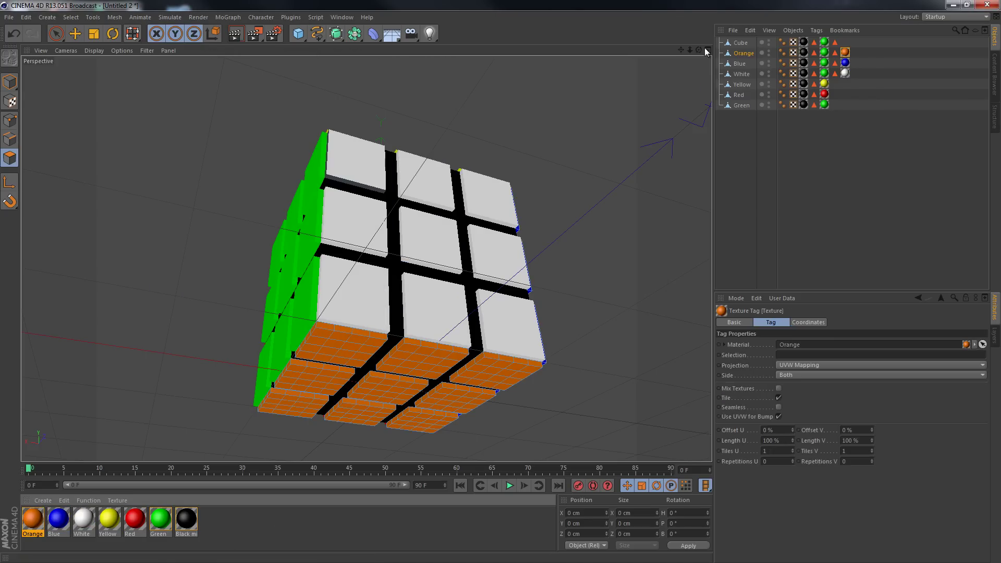
alt+drag(500, 288, 397, 235)
click(70, 17)
Apply the White material to the tiles and group all cube parts into a null named Rubix.
click(87, 107)
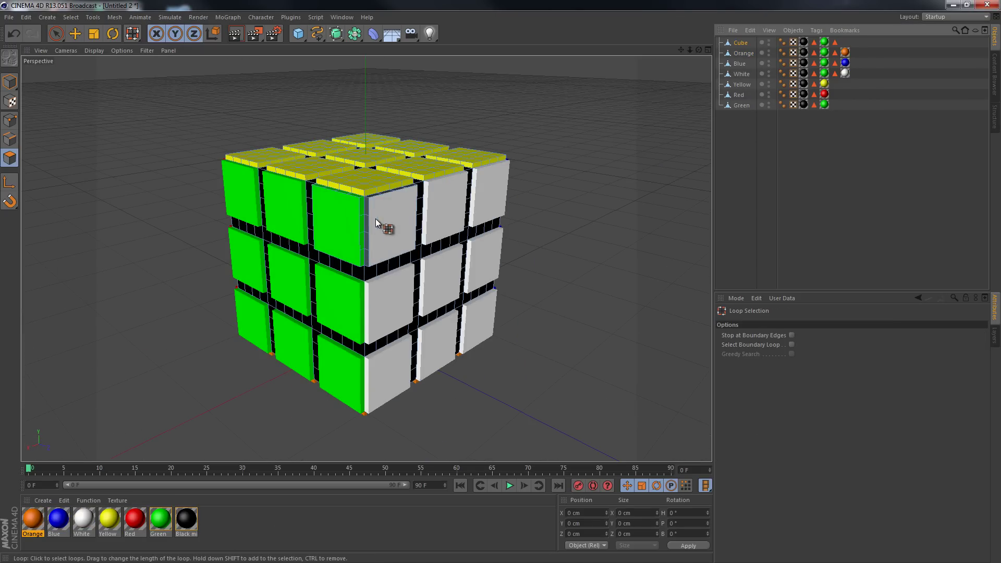
mouse_move(83, 519)
mouse_down()
mouse_move(615, 118)
mouse_move(500, 286)
mouse_move(522, 271)
mouse_up()
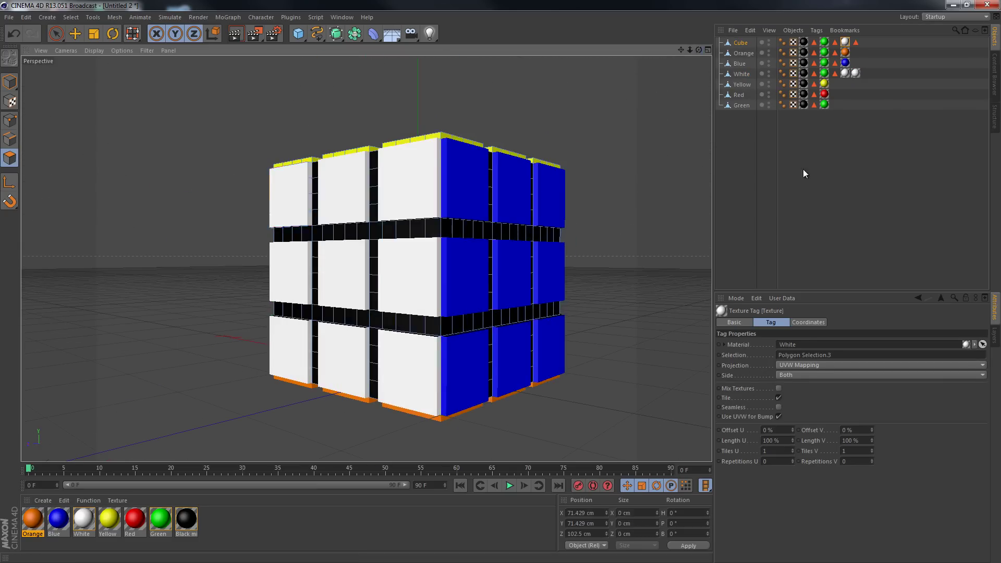
right_click(747, 48)
click(778, 253)
double_click(741, 42)
text(Rub)
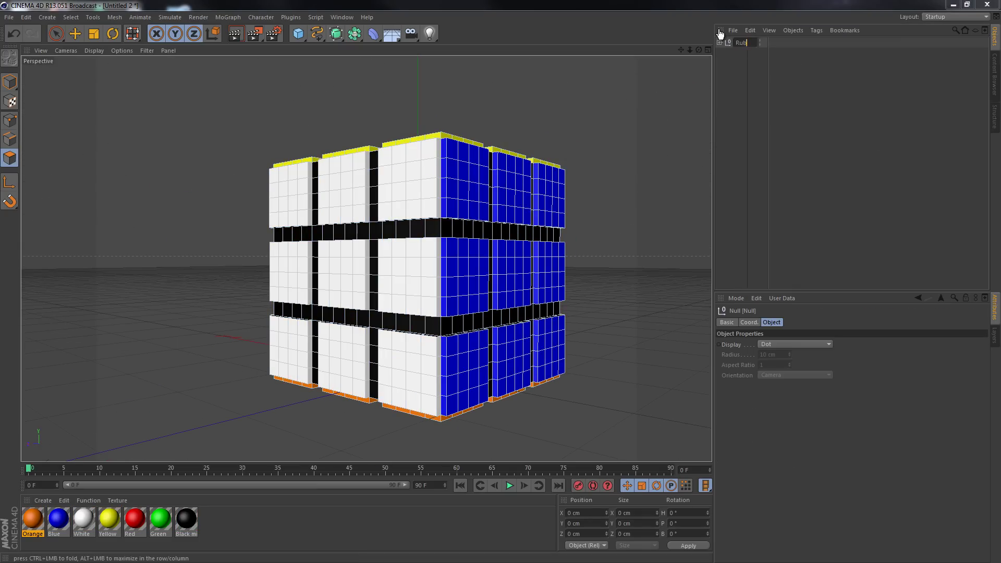
text(ix)
click(9, 16)
Save the scene as Rubix.c4d and browse the preset content folders toward the studio scene.
click(24, 85)
text(Rubix)
key(Return)
click(995, 73)
double_click(758, 196)
double_click(751, 90)
Open Lightroom.c4d, rotate the Rubix cube about its vertical axis, and test-render the view.
double_click(761, 97)
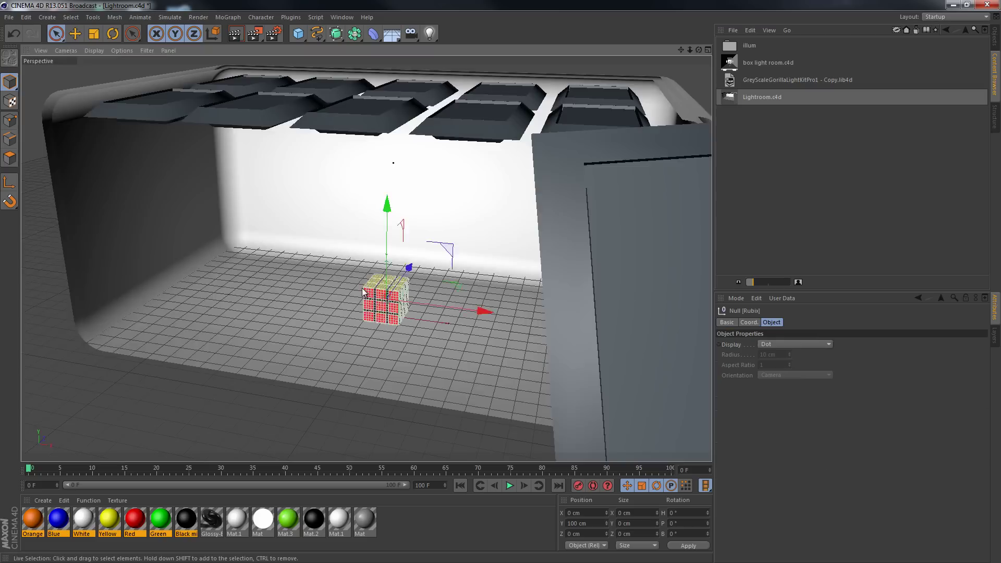
key(r)
drag(334, 234, 691, 208)
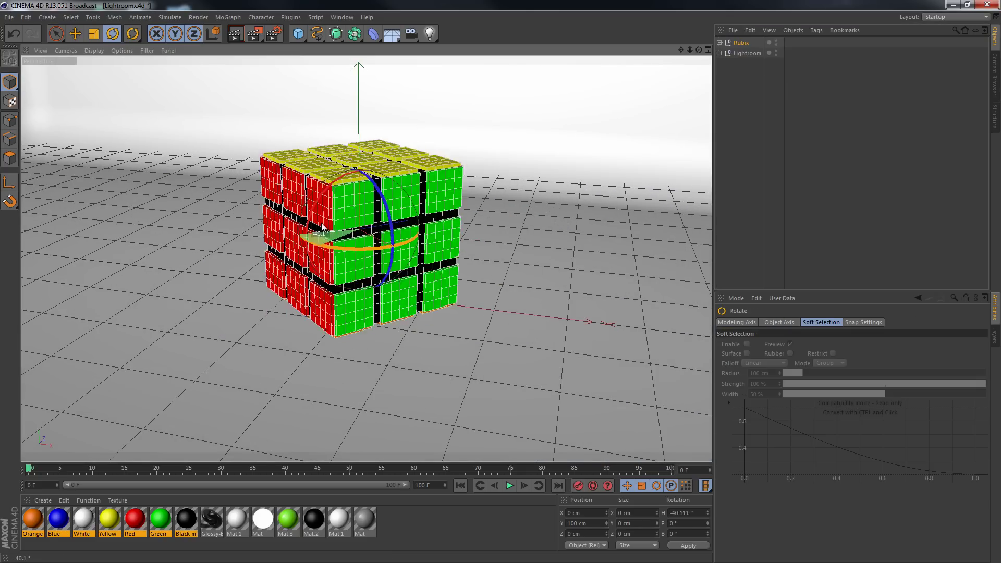
key(ctrl+z)
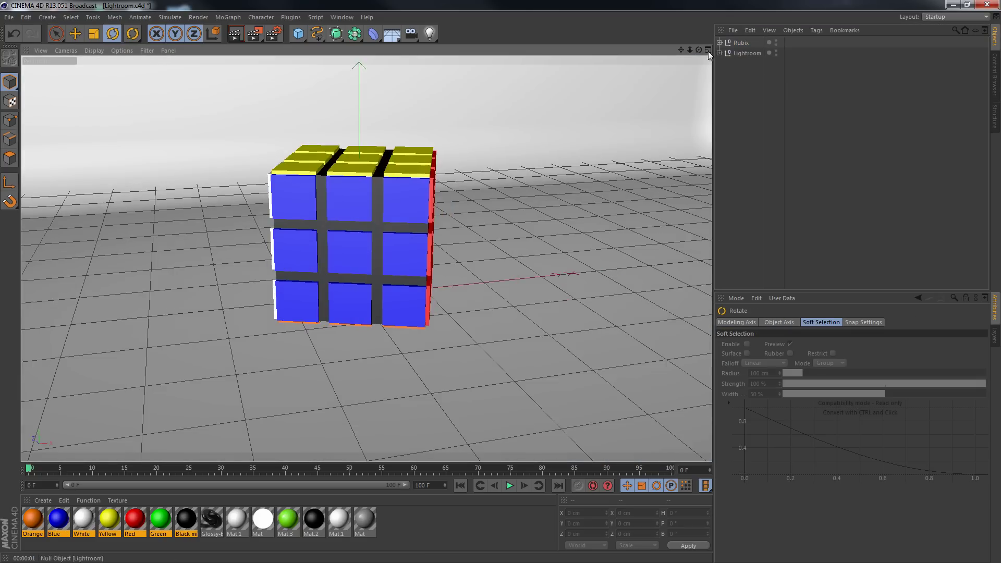
drag(699, 49, 504, 283)
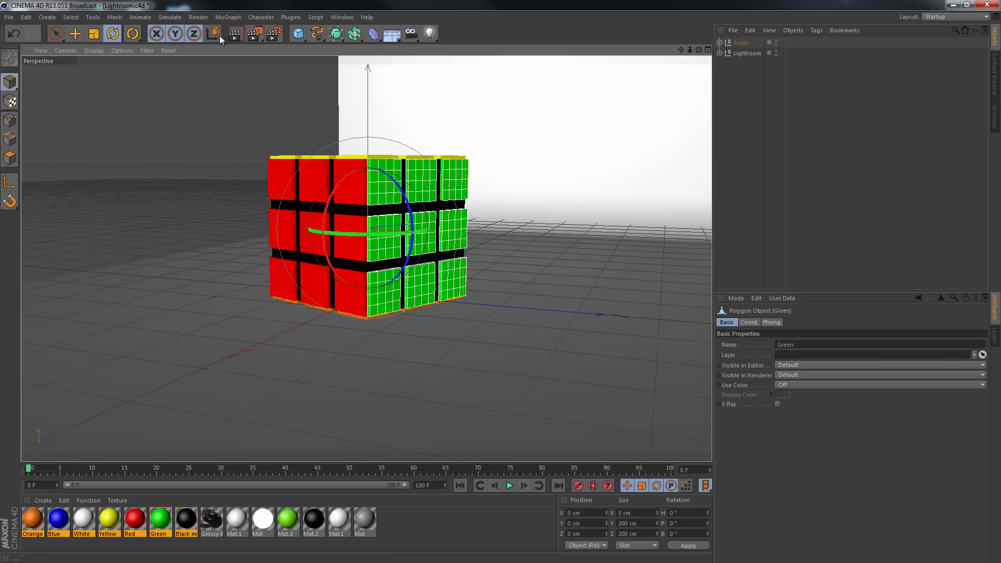
click(236, 34)
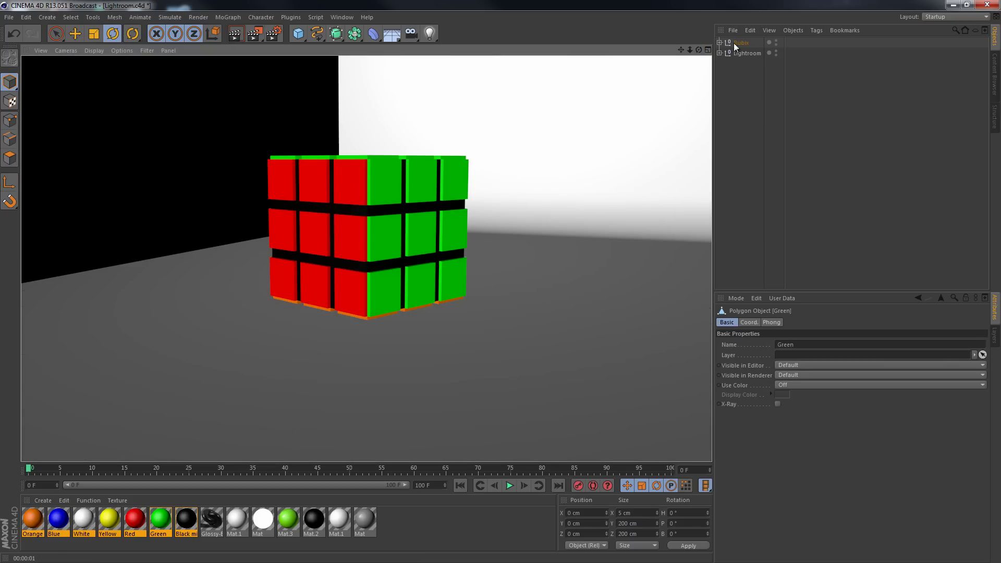
Expand Rubix and delete the stray Green material tags from the Orange and White objects.
click(719, 42)
click(832, 63)
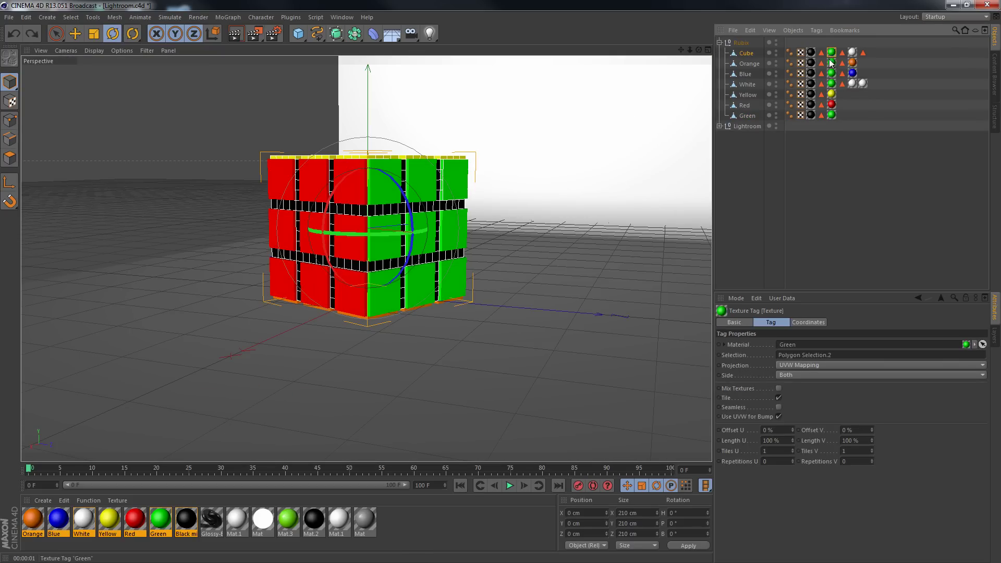
key(Delete)
key(ctrl+r)
click(832, 83)
key(Delete)
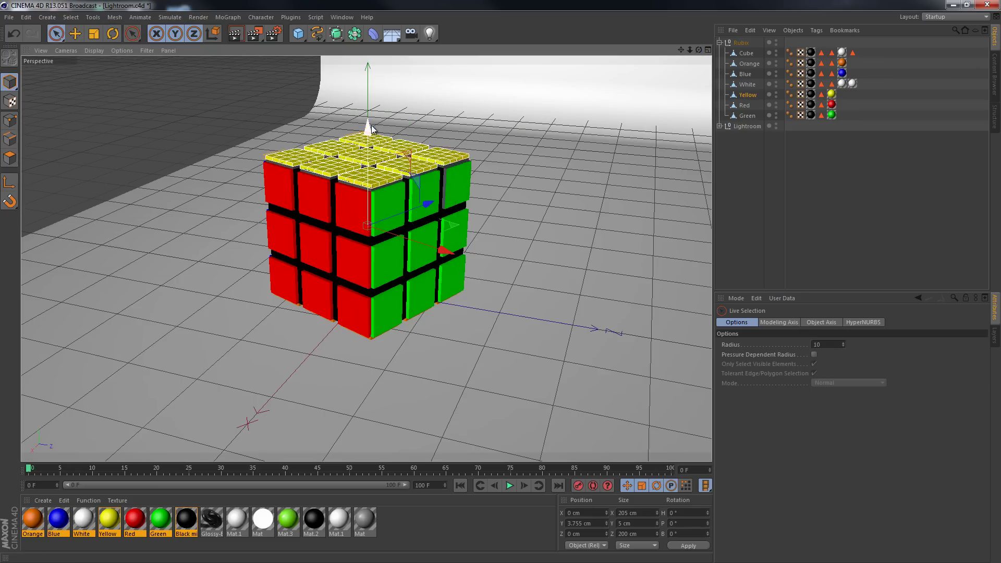
Select the Yellow tiles and start the final Picture Viewer render of the Rubix cube.
click(235, 34)
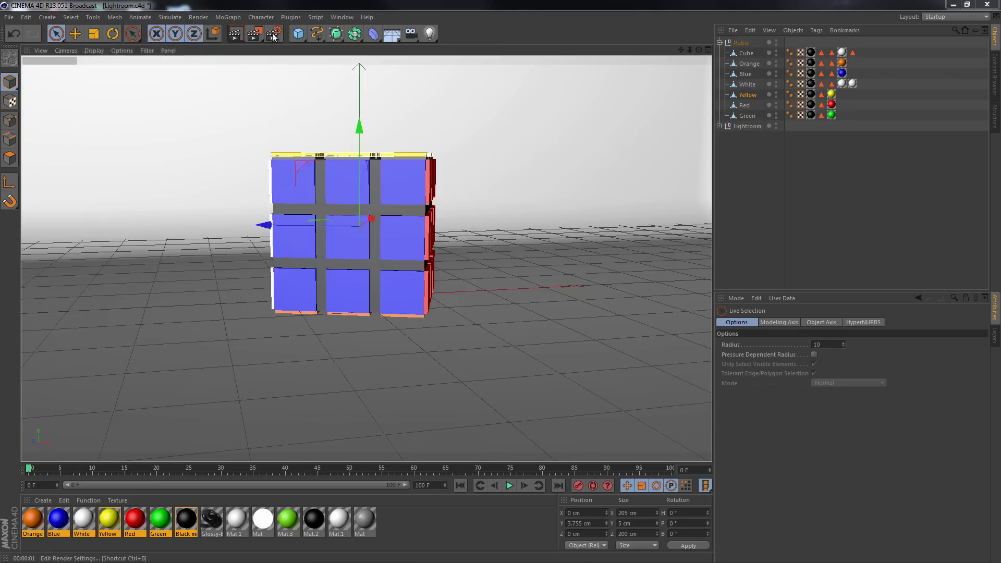
click(235, 33)
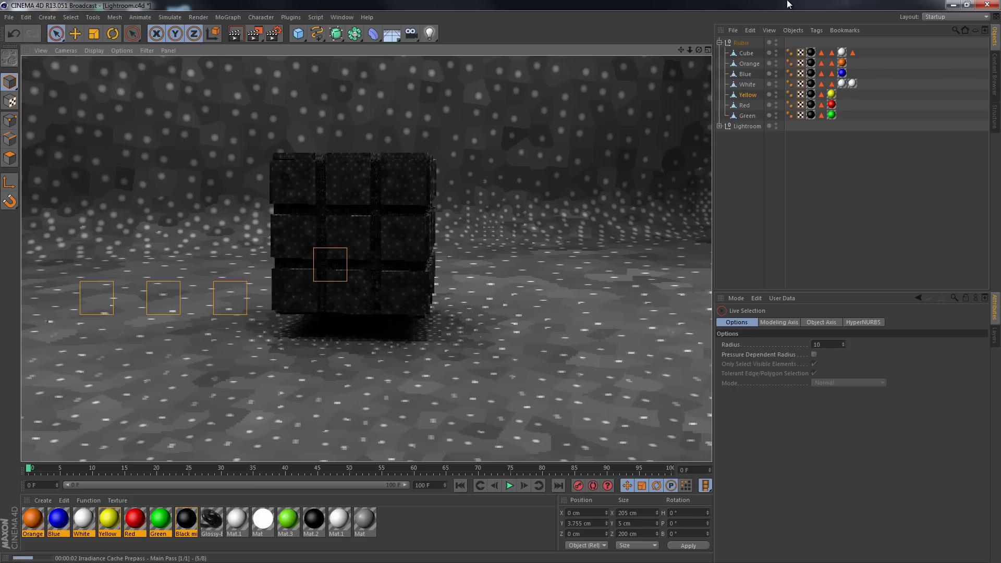